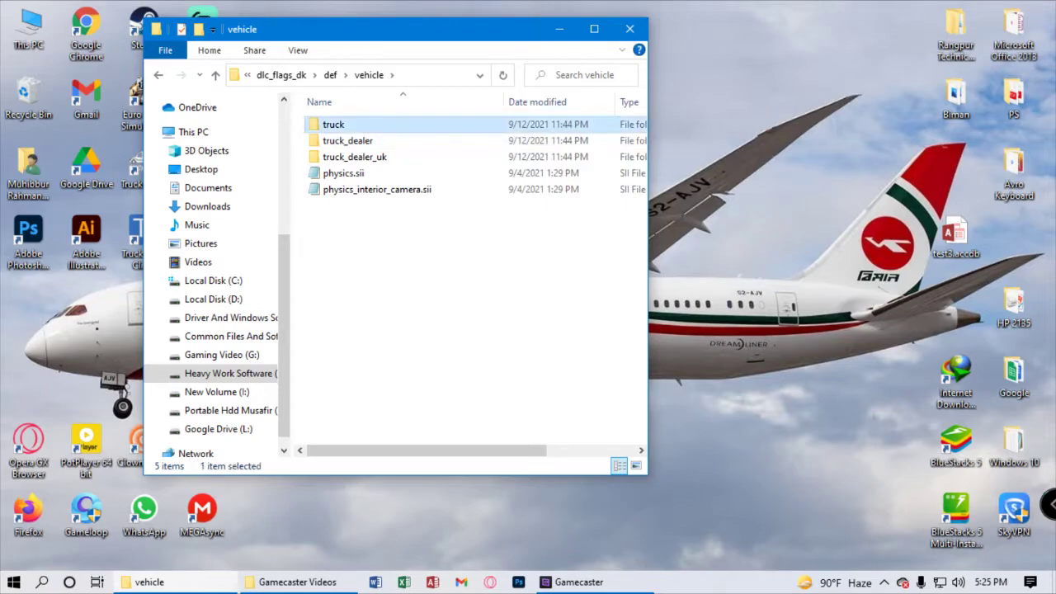
# Examine the engine sound files in the anldudu truck's engine/hino folder and return to the truck folder.
pyautogui.doubleClick(339, 157)
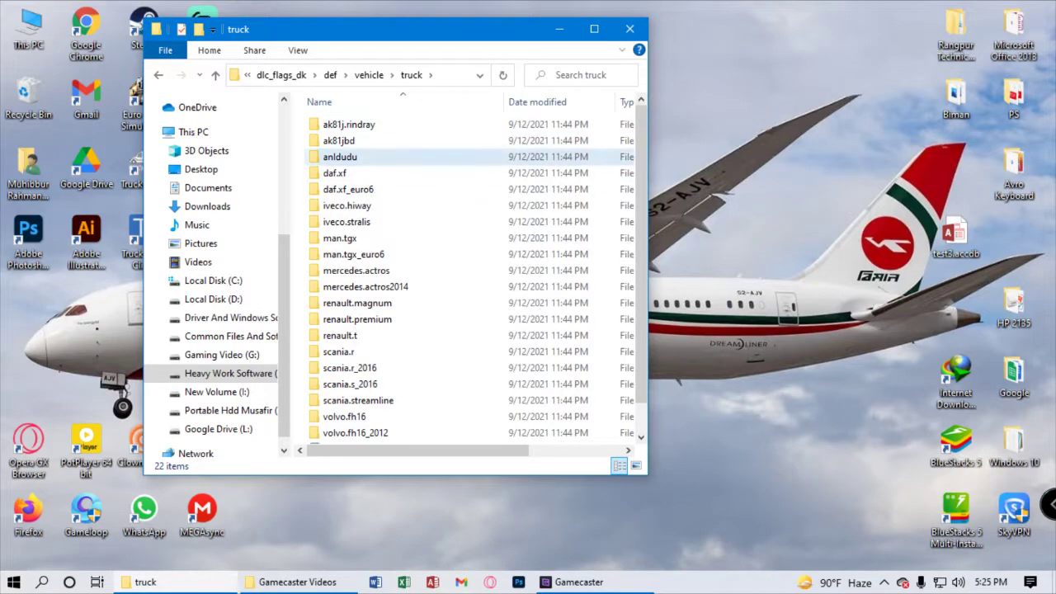
pyautogui.doubleClick(337, 157)
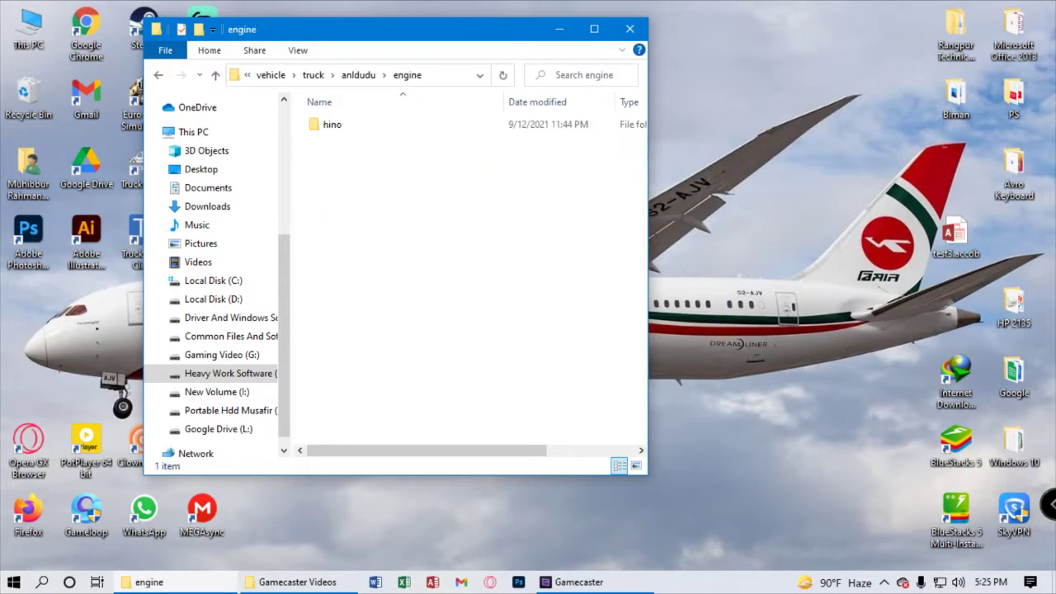
pyautogui.doubleClick(332, 124)
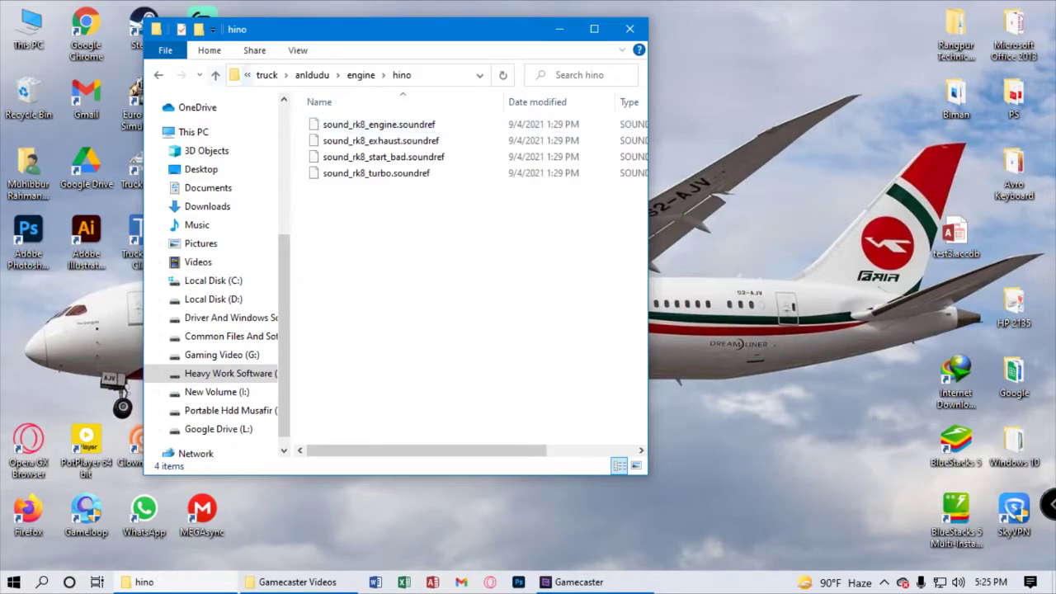
pyautogui.click(214, 74)
pyautogui.click(215, 74)
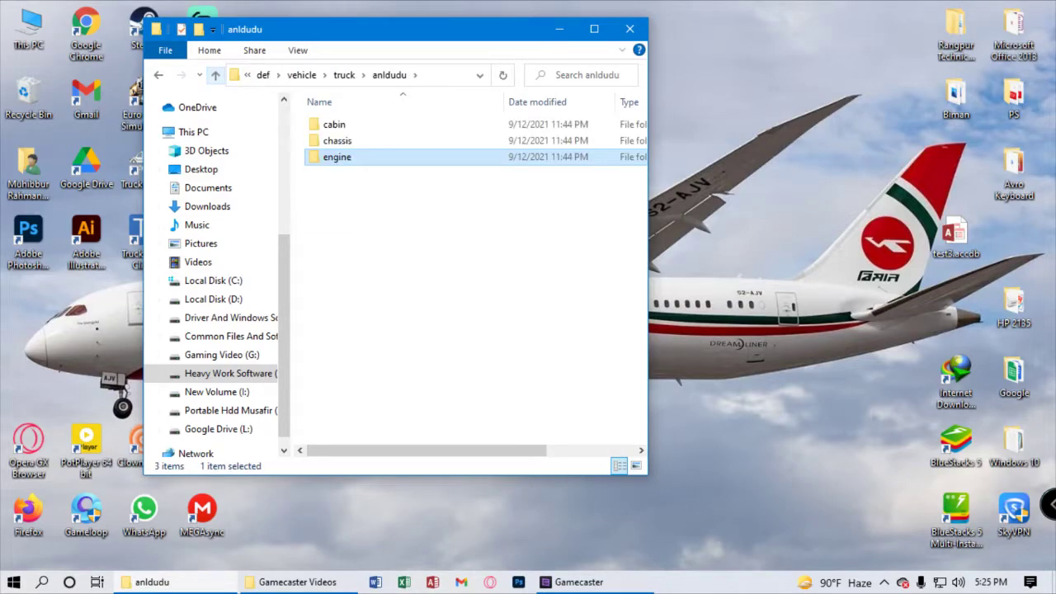
pyautogui.click(215, 74)
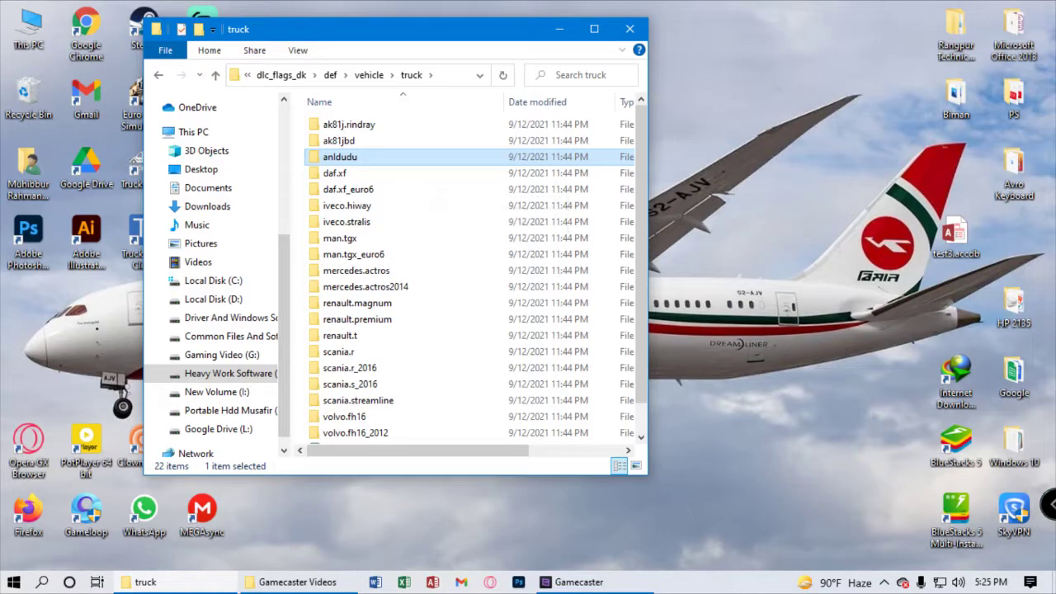
pyautogui.doubleClick(340, 157)
pyautogui.click(215, 74)
# View the engine sound configuration in rk8.sui inside the ak81j.rindray engine folder, and close the file.
pyautogui.click(348, 125)
pyautogui.doubleClick(349, 124)
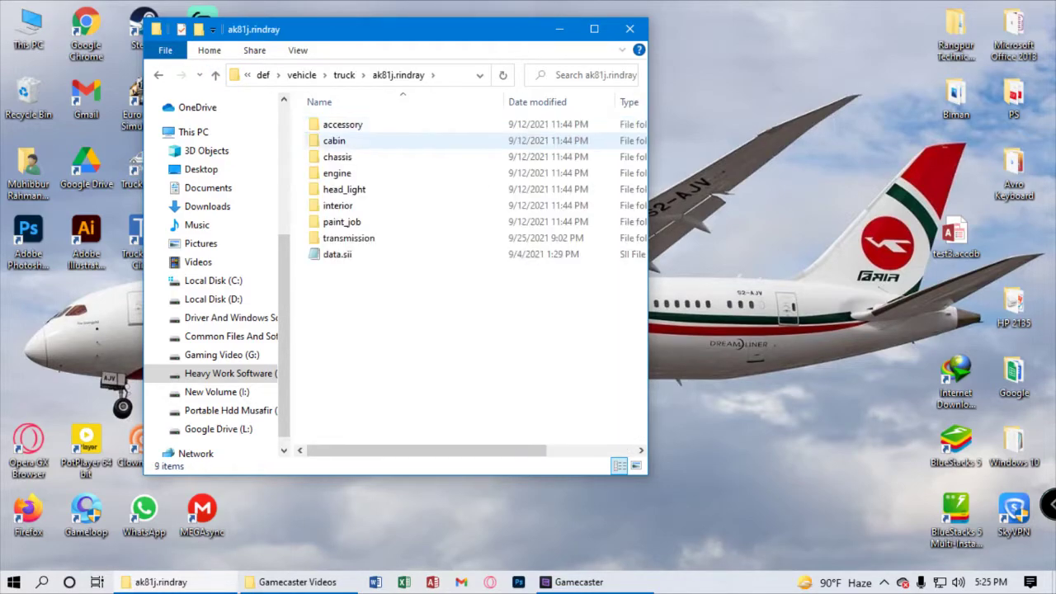
pyautogui.doubleClick(337, 173)
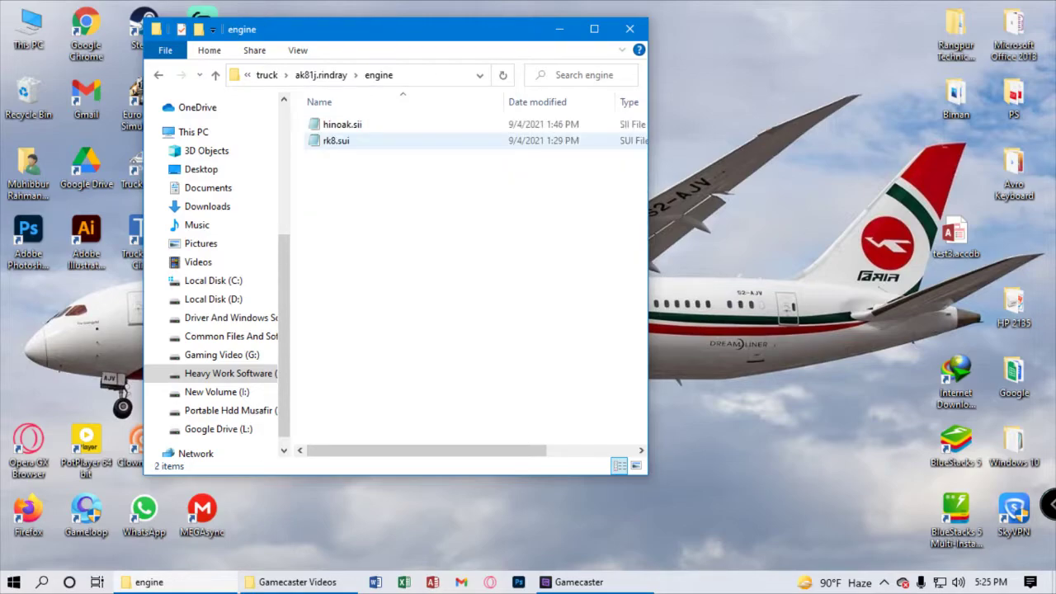
pyautogui.doubleClick(336, 140)
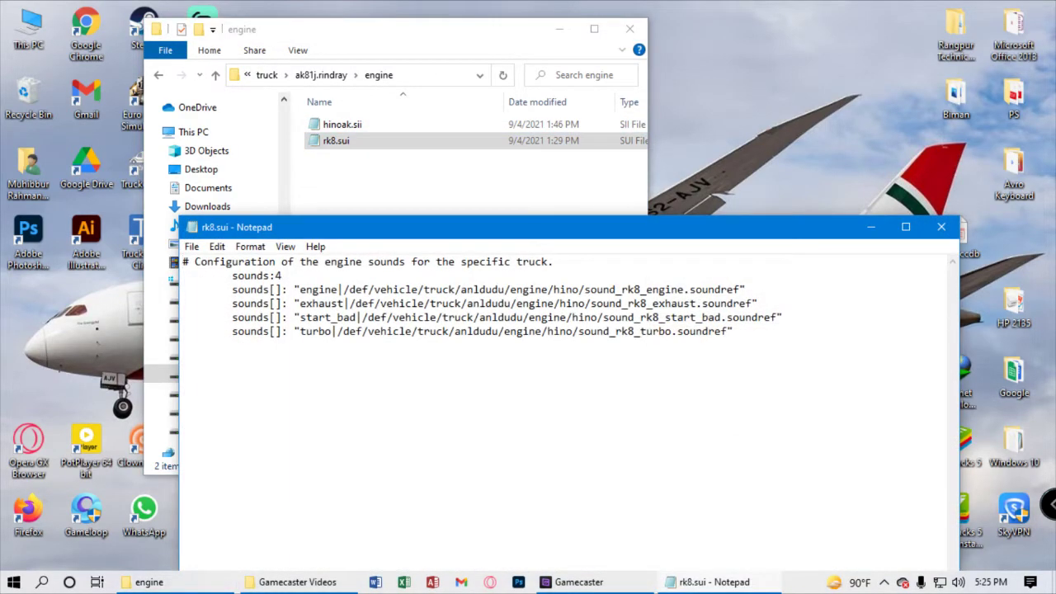
pyautogui.click(941, 227)
# Open hinoak.sii and set the horsepower in the first info line to 600.
pyautogui.doubleClick(342, 124)
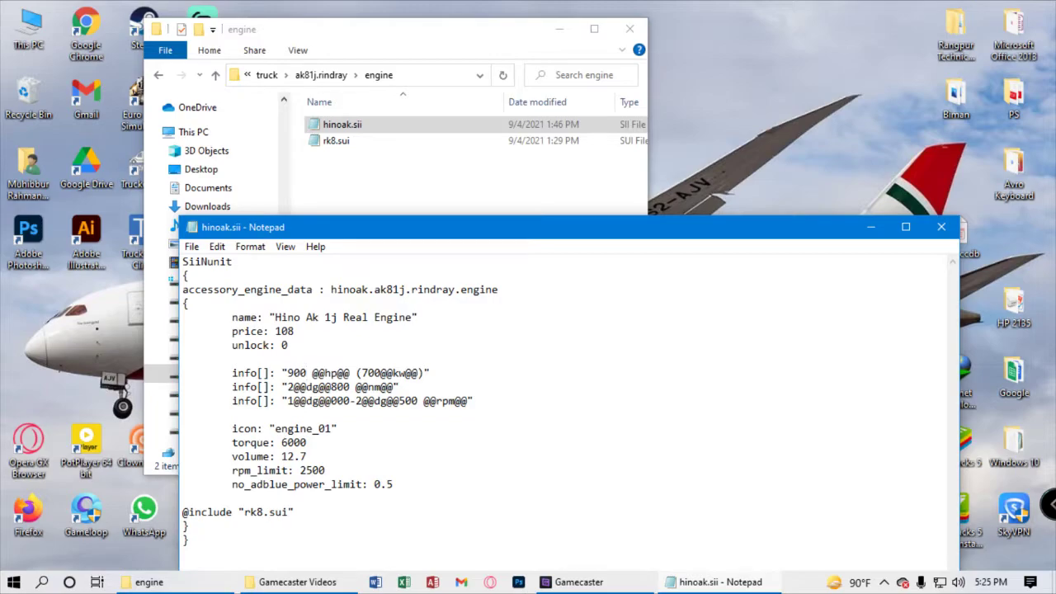
pyautogui.click(306, 373)
pyautogui.press('BackSpace')
pyautogui.press('BackSpace')
pyautogui.press('BackSpace')
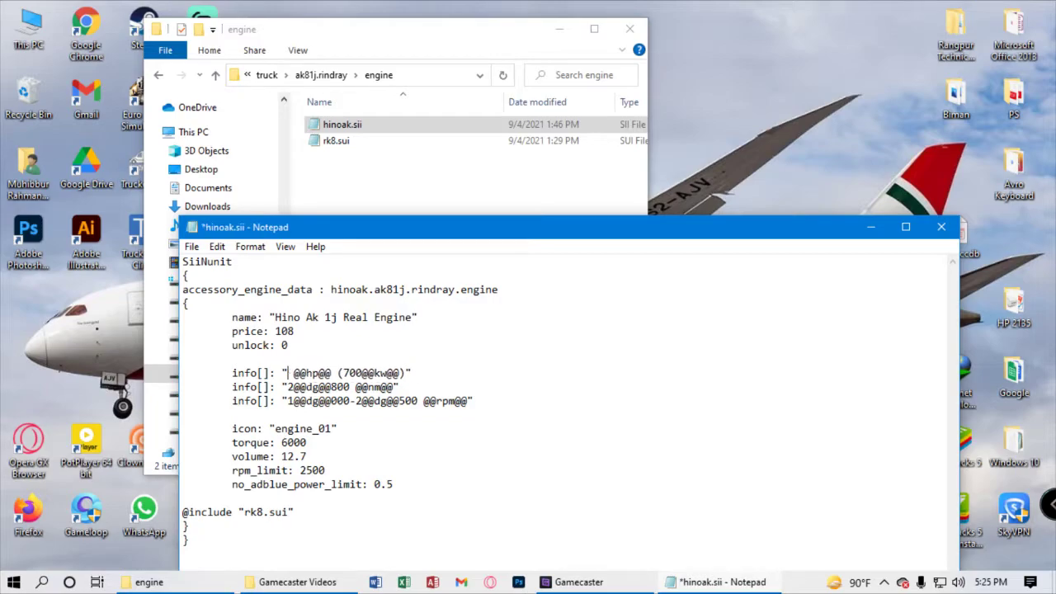
pyautogui.write('6')
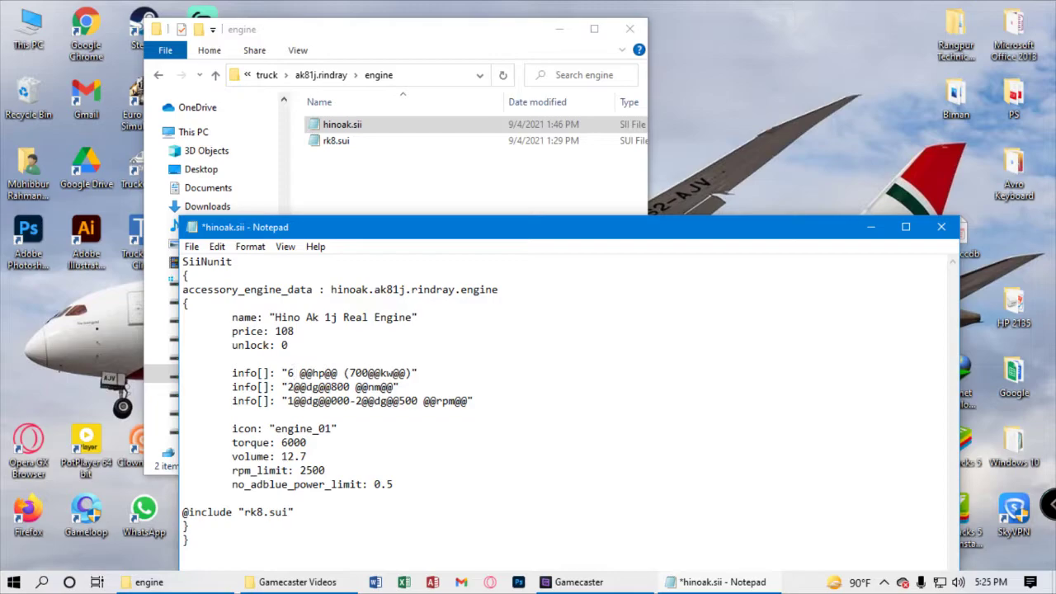
pyautogui.write('00')
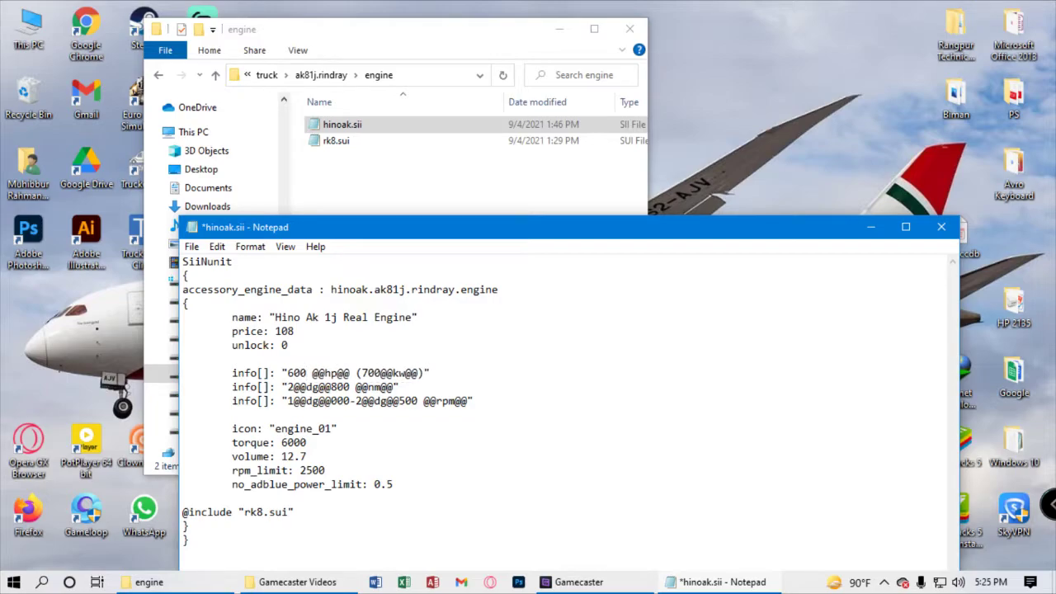
# Set the kilowatt value in the first info line of hinoak.sii to 447.
pyautogui.click(375, 373)
pyautogui.press('BackSpace')
pyautogui.press('BackSpace')
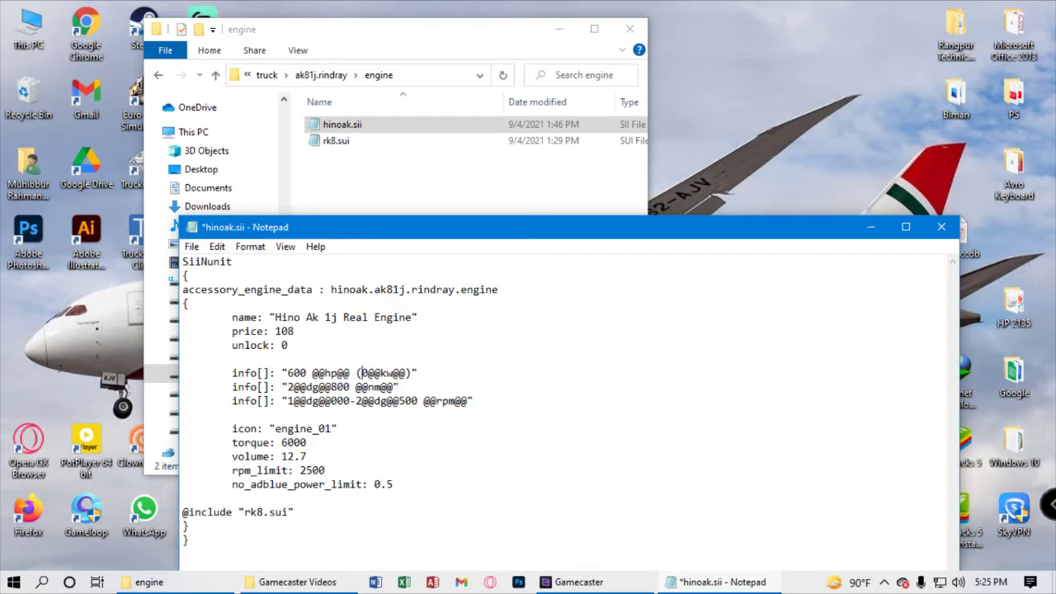
pyautogui.write('470')
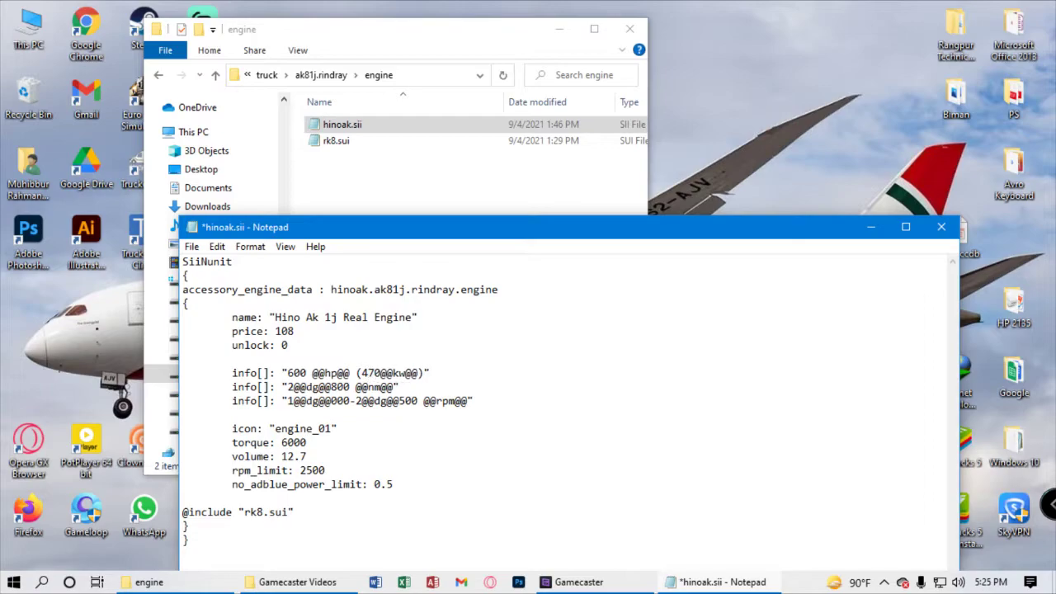
pyautogui.press('BackSpace')
pyautogui.write('4')
pyautogui.press('Delete')
pyautogui.write('7')
pyautogui.press('Delete')
pyautogui.write('7')
pyautogui.hotkey('ctrl', 's')
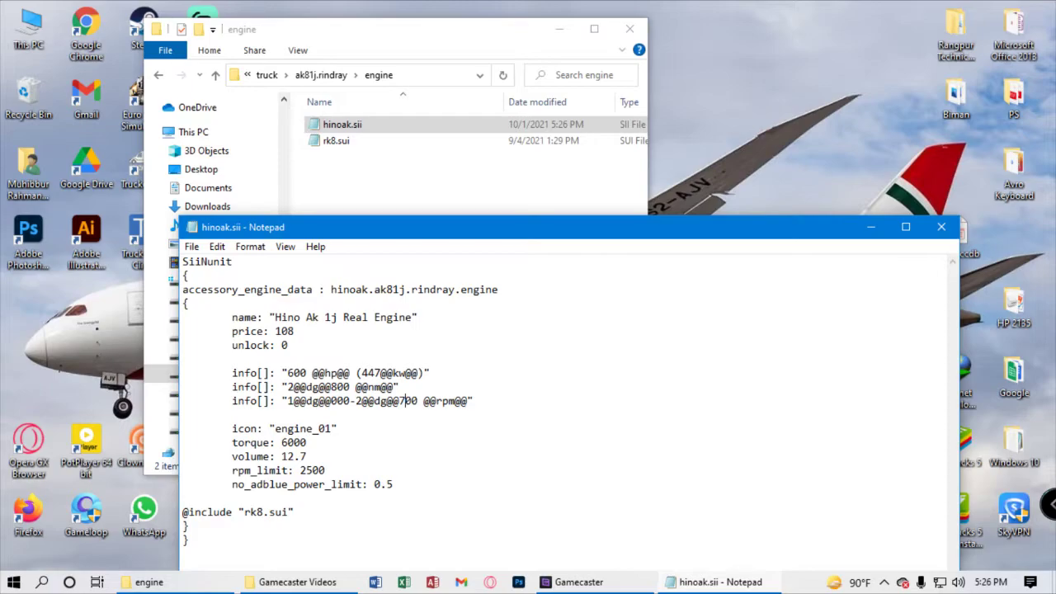
pyautogui.click(940, 227)
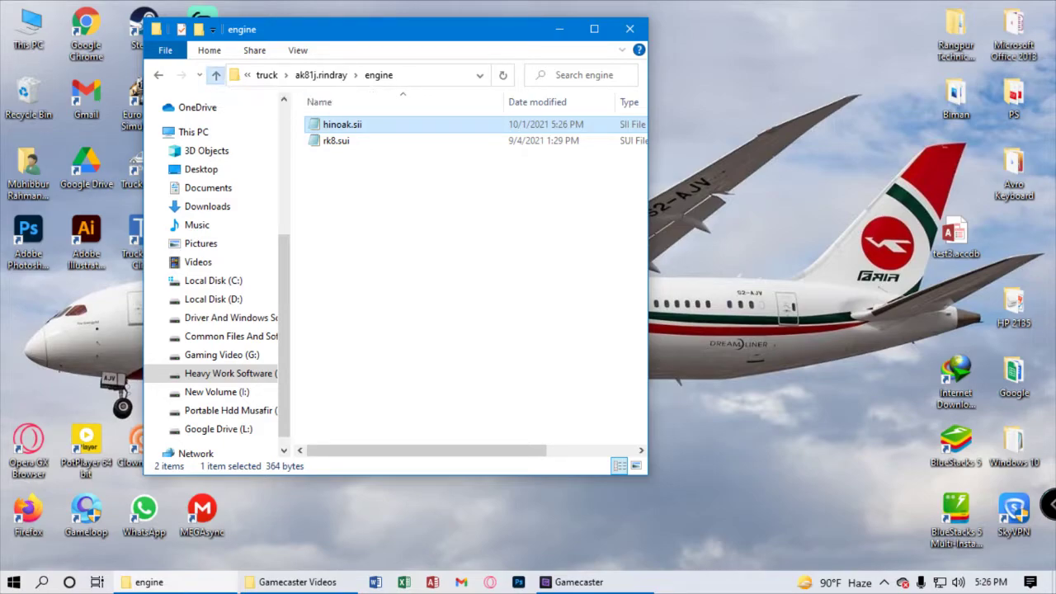
# Go back up to the Project 1J 2 folder and open the HINO AK 1J SPECIAL EDITION TOP SPEED 213 GEAR5 folder.
pyautogui.click(215, 75)
pyautogui.click(579, 582)
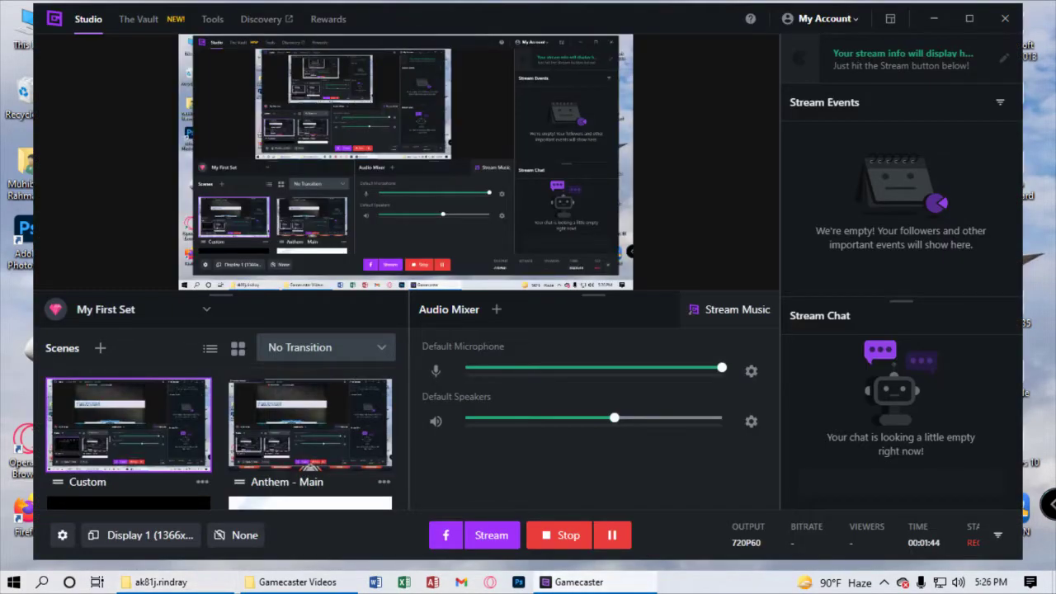
pyautogui.click(934, 19)
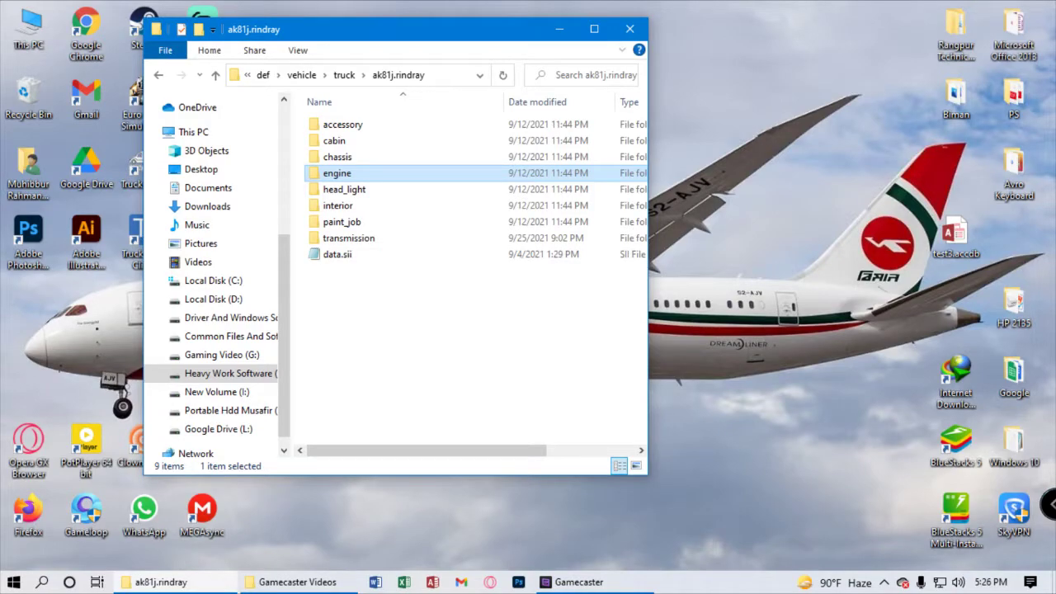
pyautogui.click(216, 75)
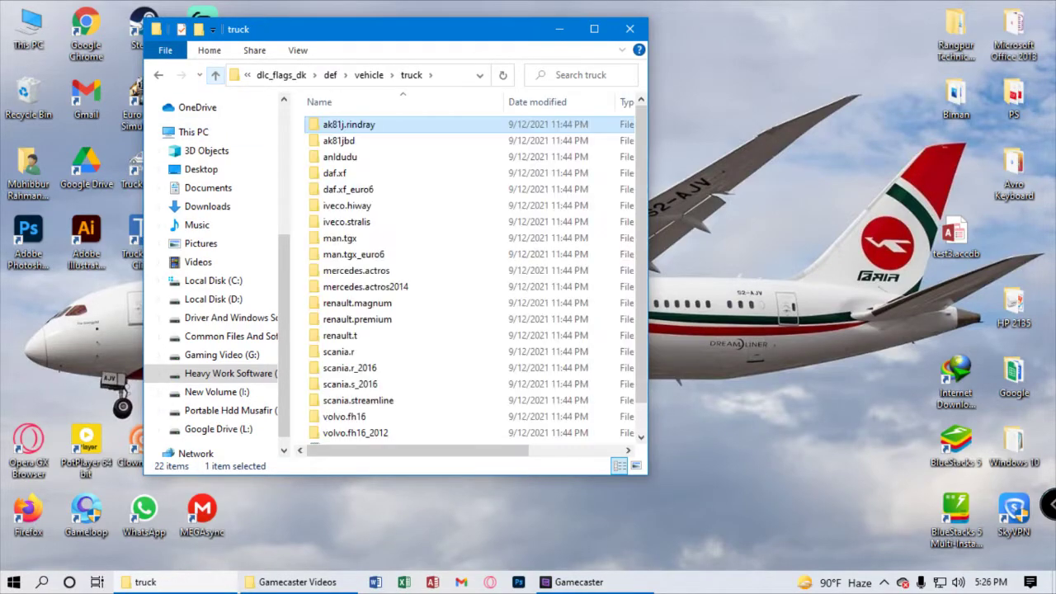
pyautogui.click(215, 75)
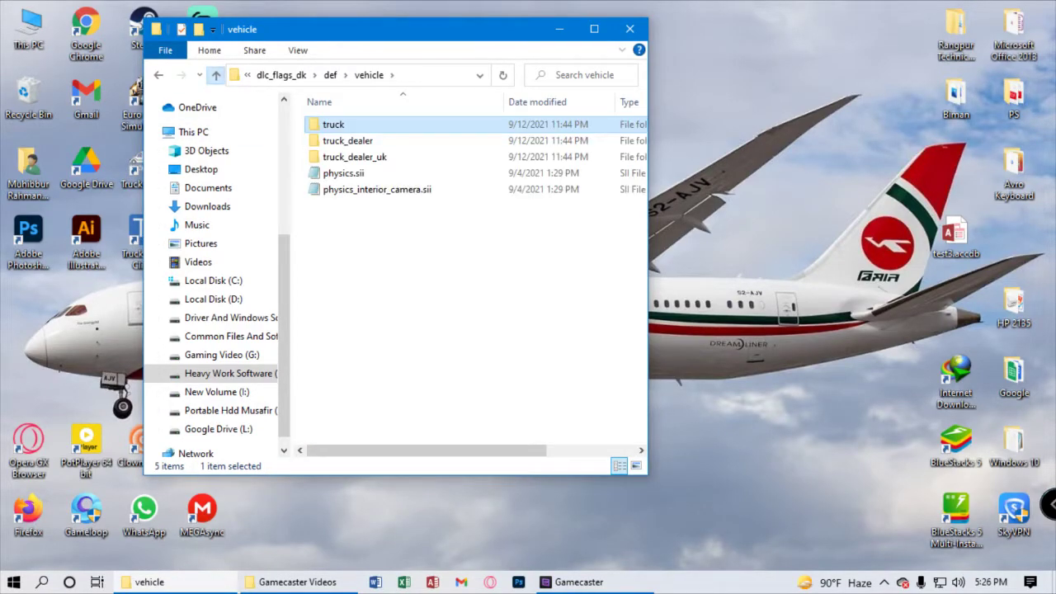
pyautogui.click(216, 75)
pyautogui.click(215, 75)
pyautogui.click(215, 75)
pyautogui.click(216, 75)
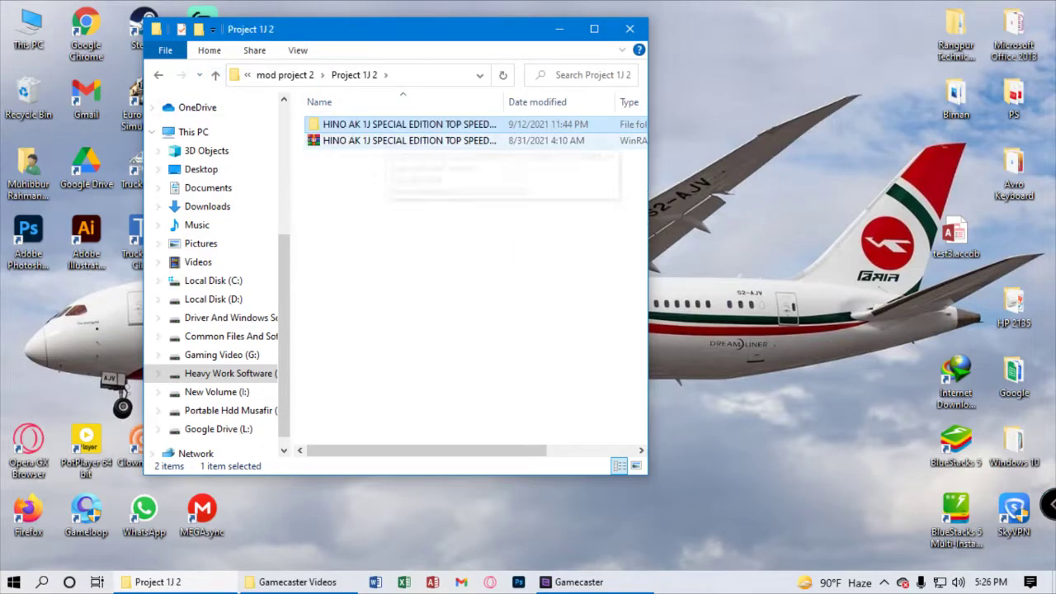
pyautogui.doubleClick(384, 124)
# Move directory.lst, SCSArchiver.exe, wxbase312u_vc_custom.dll and wxmsw312u_core_vc_custom.dll into the dlc_flags_dk folder, and open that folder.
pyautogui.moveTo(376, 246); pyautogui.dragTo(365, 189)
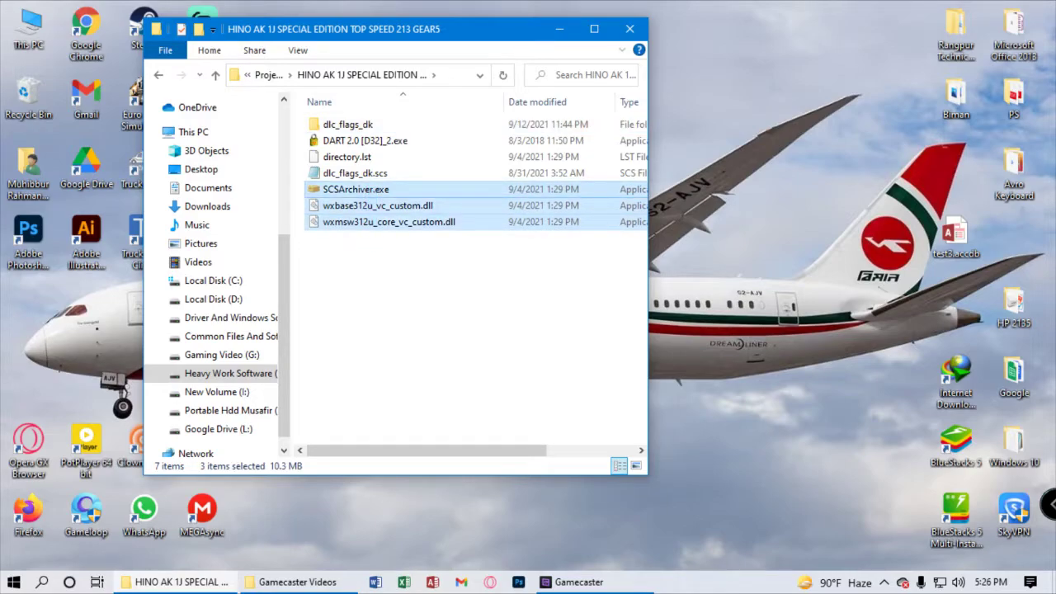
pyautogui.click(347, 157)
pyautogui.moveTo(343, 248); pyautogui.dragTo(333, 186)
pyautogui.click(346, 157)
pyautogui.moveTo(333, 236); pyautogui.dragTo(334, 188)
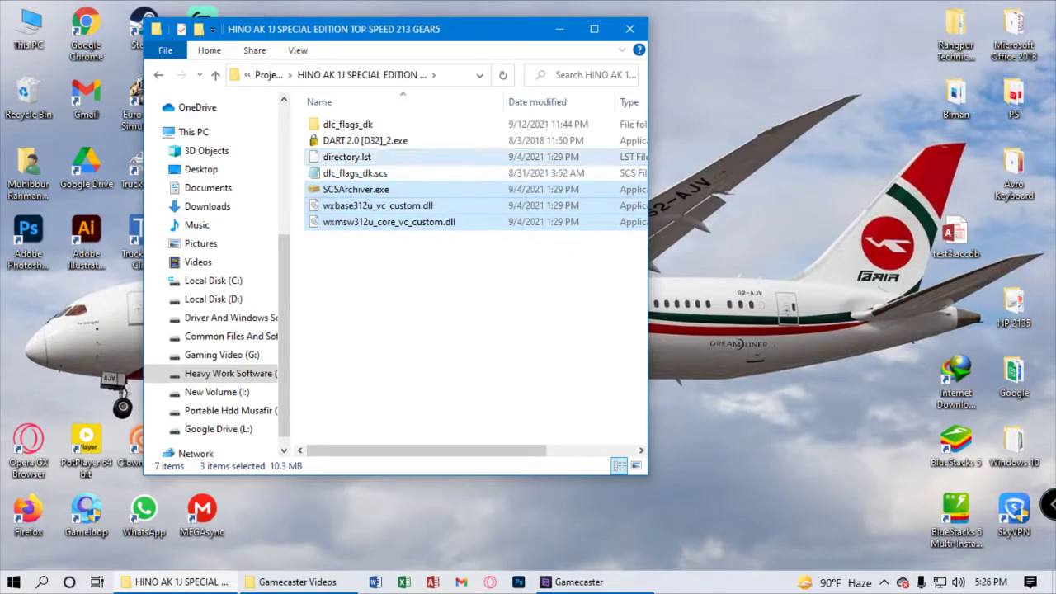
pyautogui.keyDown('ctrl'); pyautogui.click(347, 157); pyautogui.keyUp('ctrl')
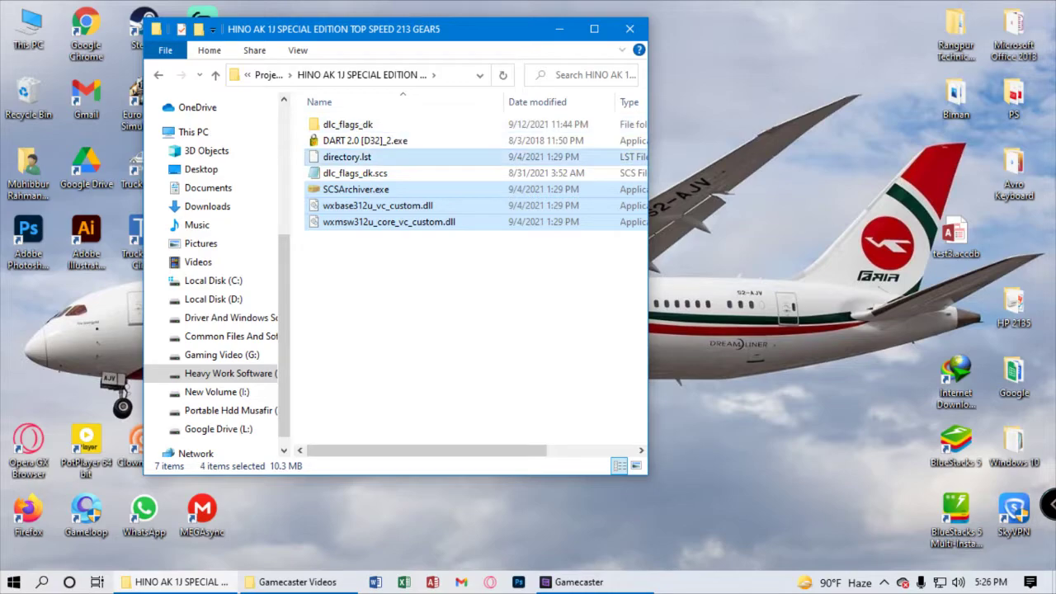
pyautogui.moveTo(377, 190); pyautogui.dragTo(404, 127)
pyautogui.doubleClick(396, 124)
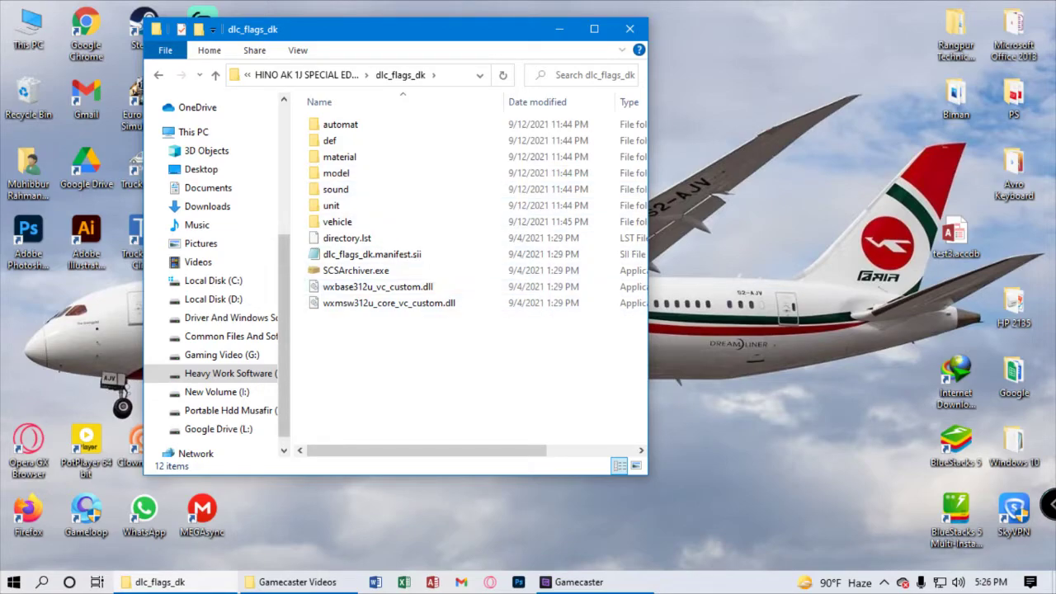
# Select the seven mod folders plus dlc_flags_dk.manifest.sii, and launch SCSArchiver.exe.
pyautogui.moveTo(303, 118); pyautogui.dragTo(373, 217)
pyautogui.keyDown('ctrl'); pyautogui.click(372, 255); pyautogui.keyUp('ctrl')
pyautogui.moveTo(378, 254); pyautogui.dragTo(384, 274)
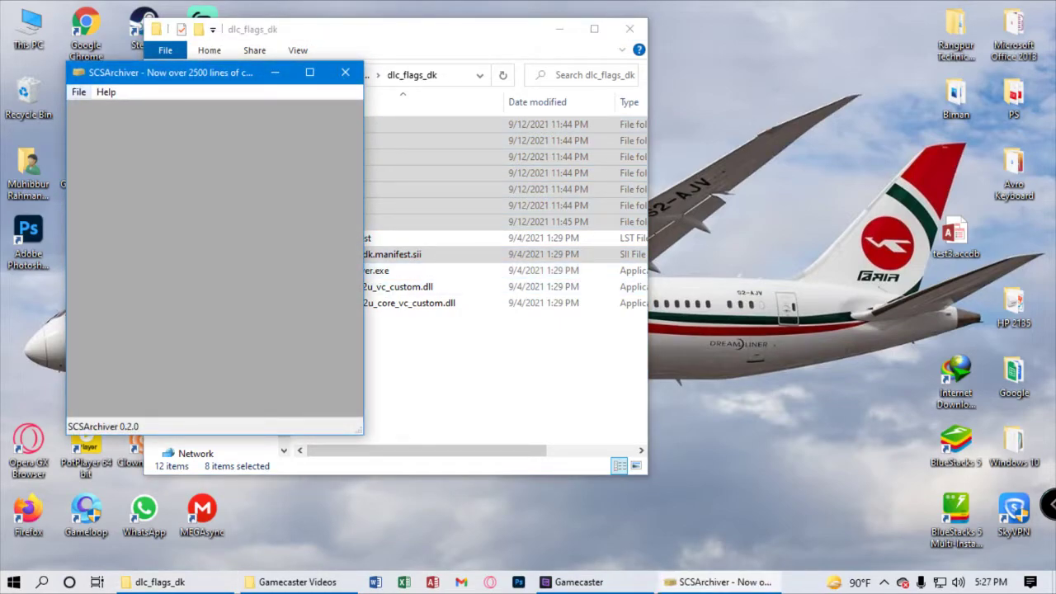
# Start a new archive in SCSArchiver named dlc_flags_dk.scs, with compression enabled and .desc files excluded from compression.
pyautogui.click(78, 92)
pyautogui.click(106, 125)
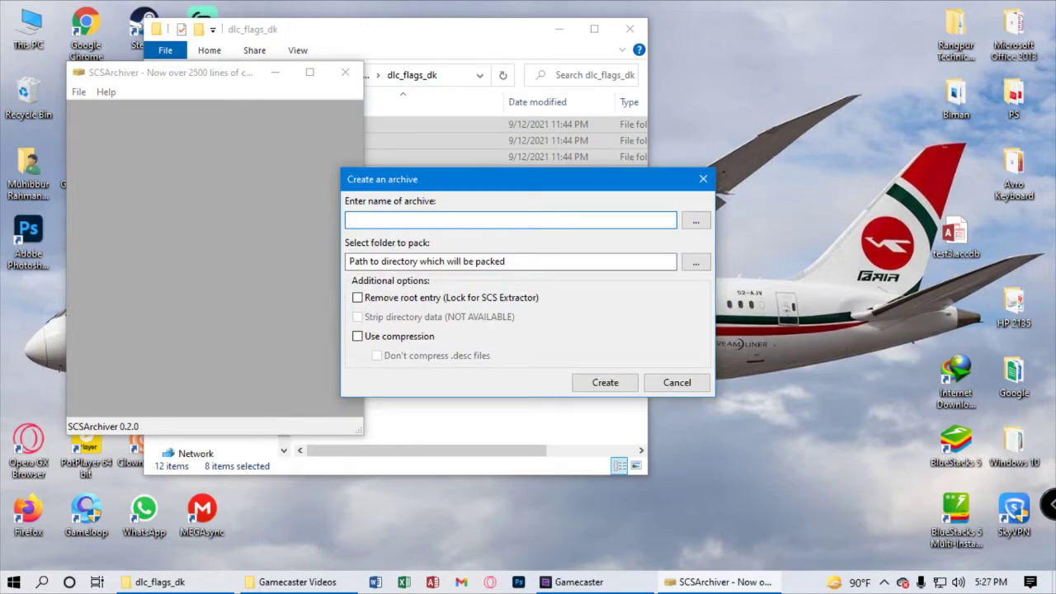
pyautogui.write('dlc_glags_dk.scs')
pyautogui.press('BackSpace')
pyautogui.write('f')
pyautogui.click(357, 336)
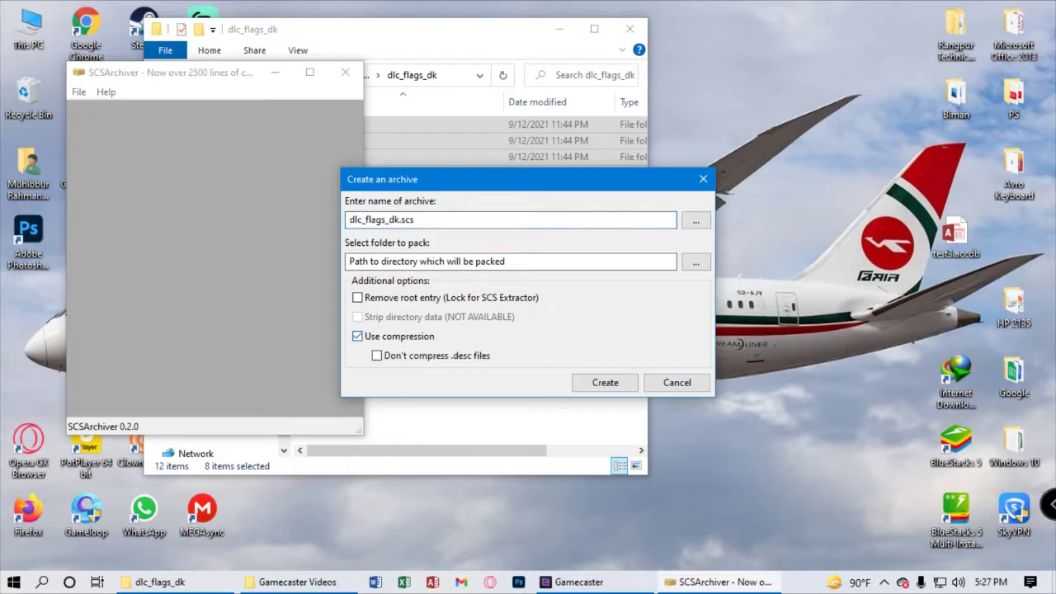
pyautogui.click(377, 355)
# Set the folder to pack to dlc_flags_dk, under mod project 2, Project 1J 2 and the HINO AK 1J SPECIAL EDITION folder on drive H.
pyautogui.click(696, 262)
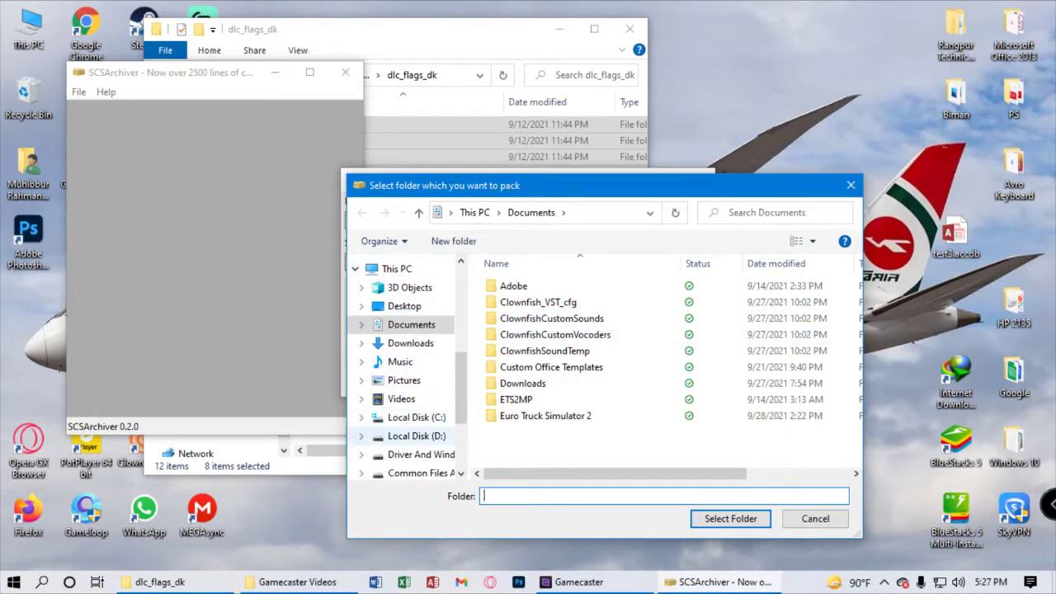
pyautogui.scroll(-1, 417, 441)
pyautogui.scroll(-1, 416, 448)
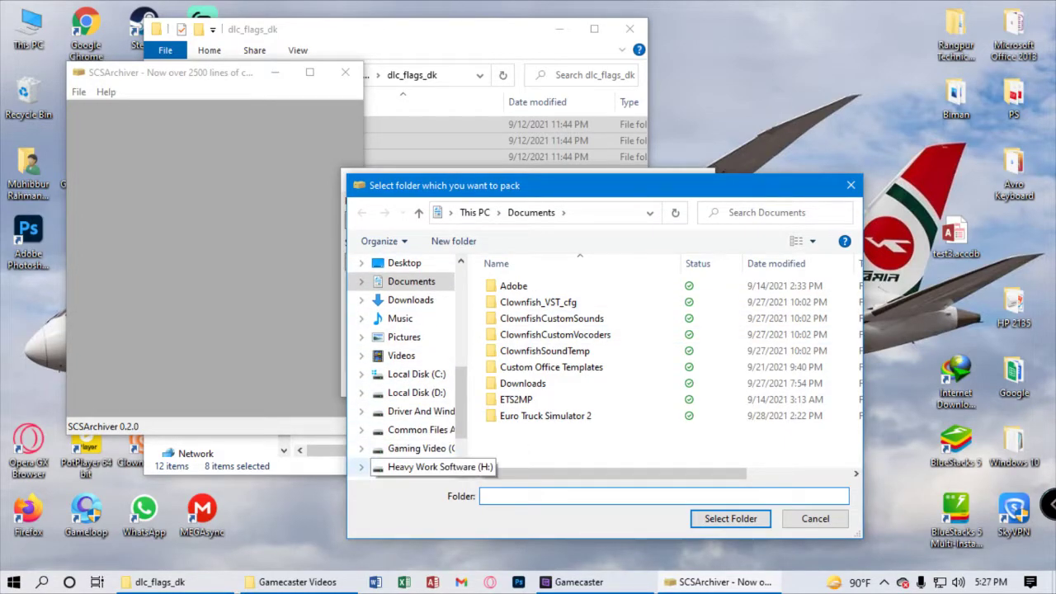
pyautogui.click(417, 467)
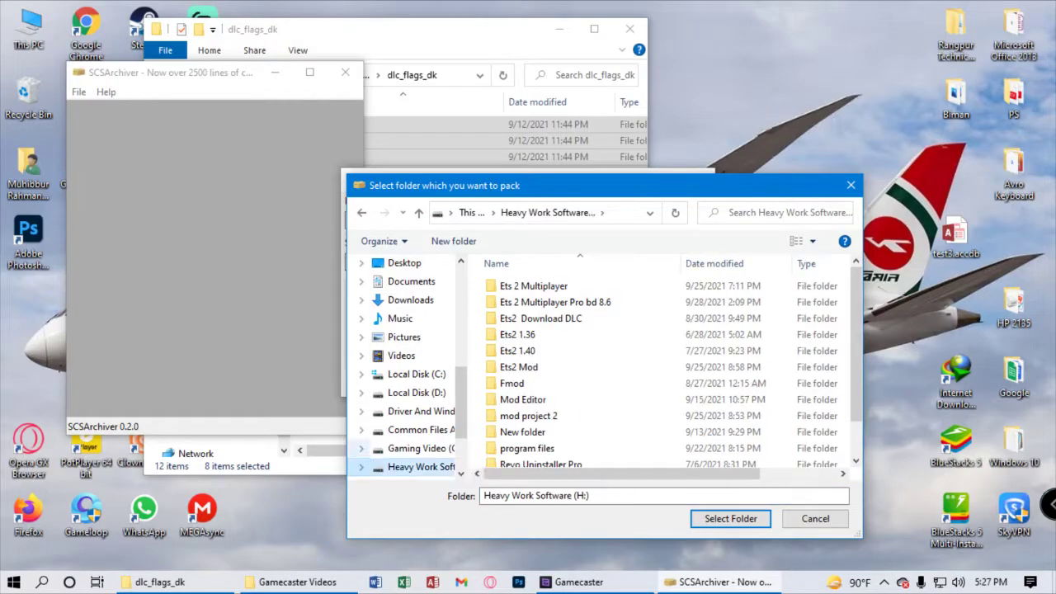
pyautogui.doubleClick(520, 414)
pyautogui.doubleClick(523, 334)
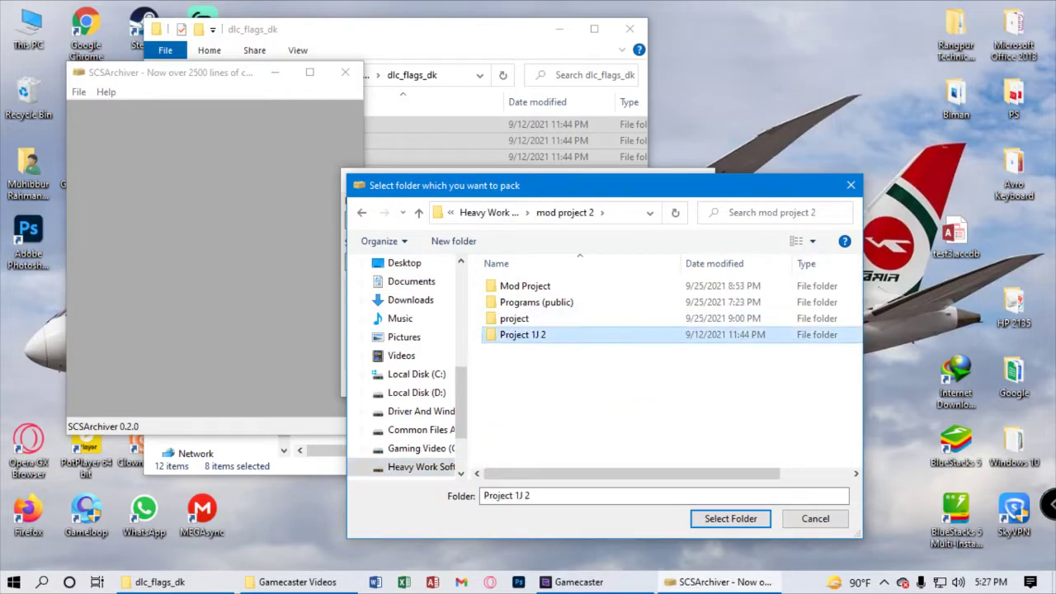
pyautogui.doubleClick(586, 286)
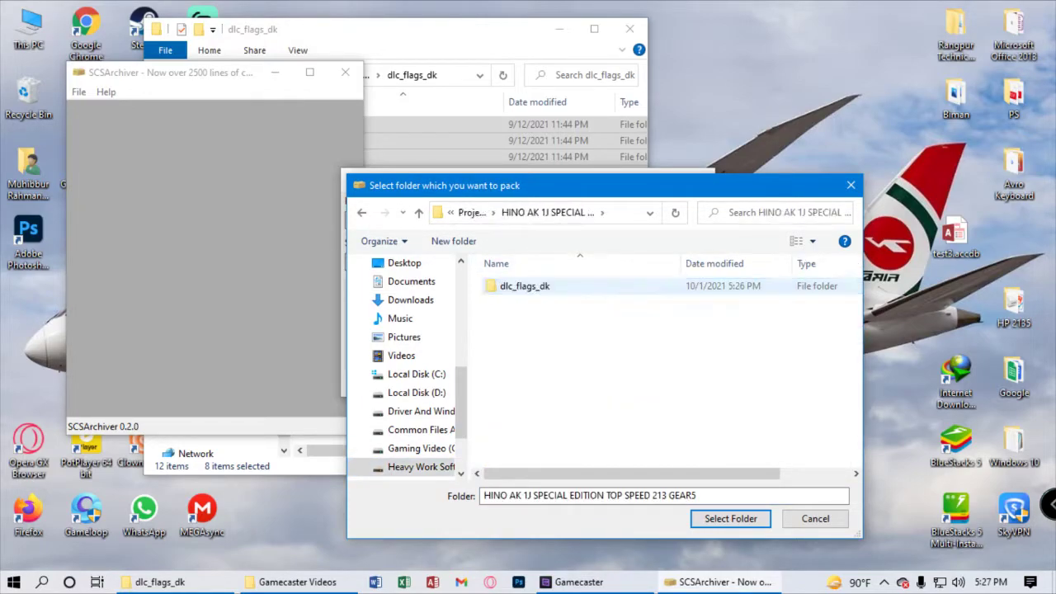
pyautogui.doubleClick(578, 286)
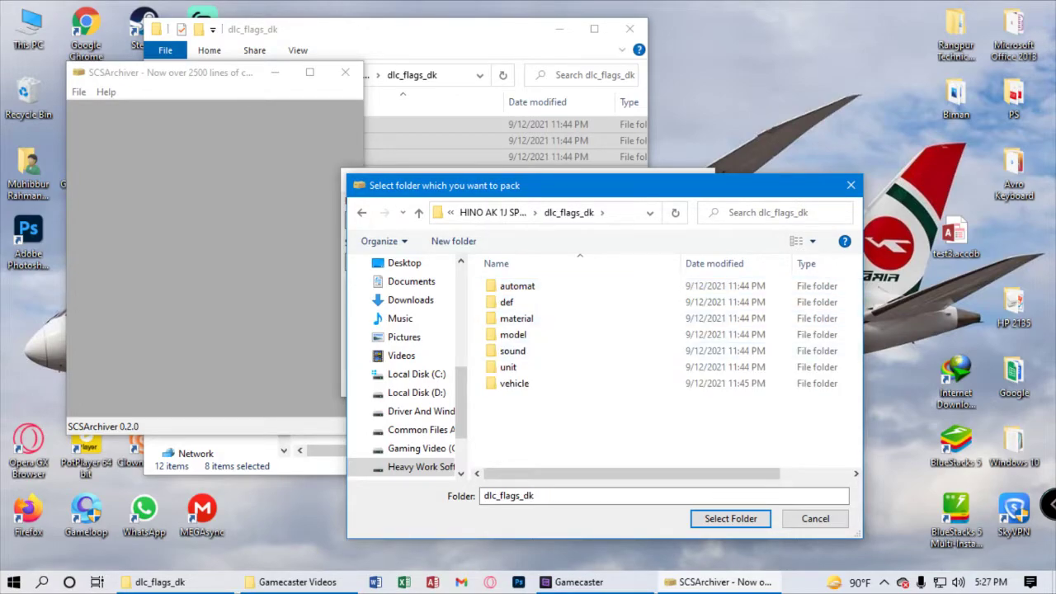
pyautogui.moveTo(219, 73); pyautogui.dragTo(179, 139)
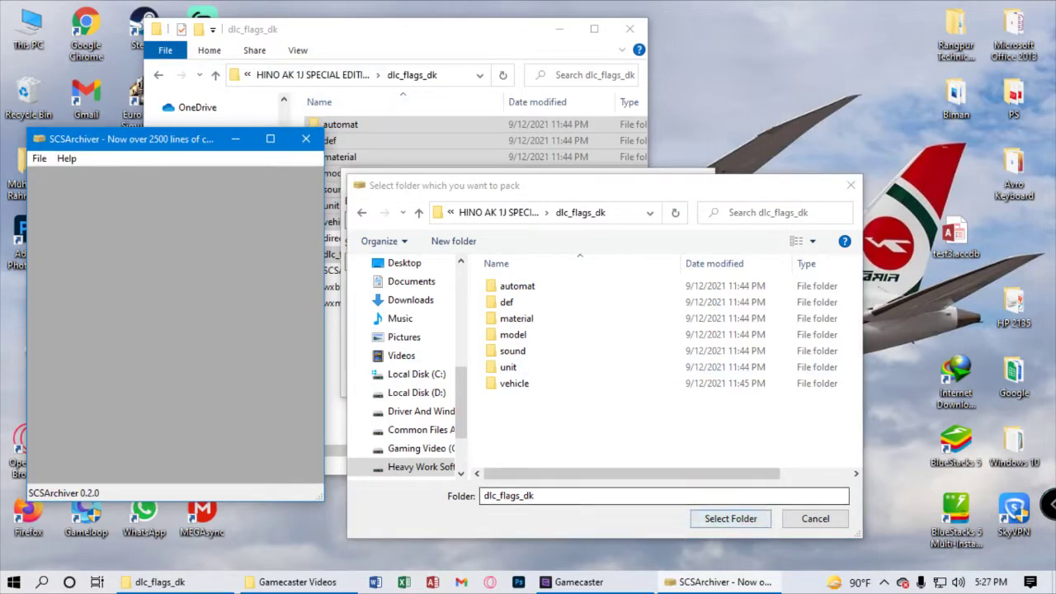
pyautogui.click(730, 518)
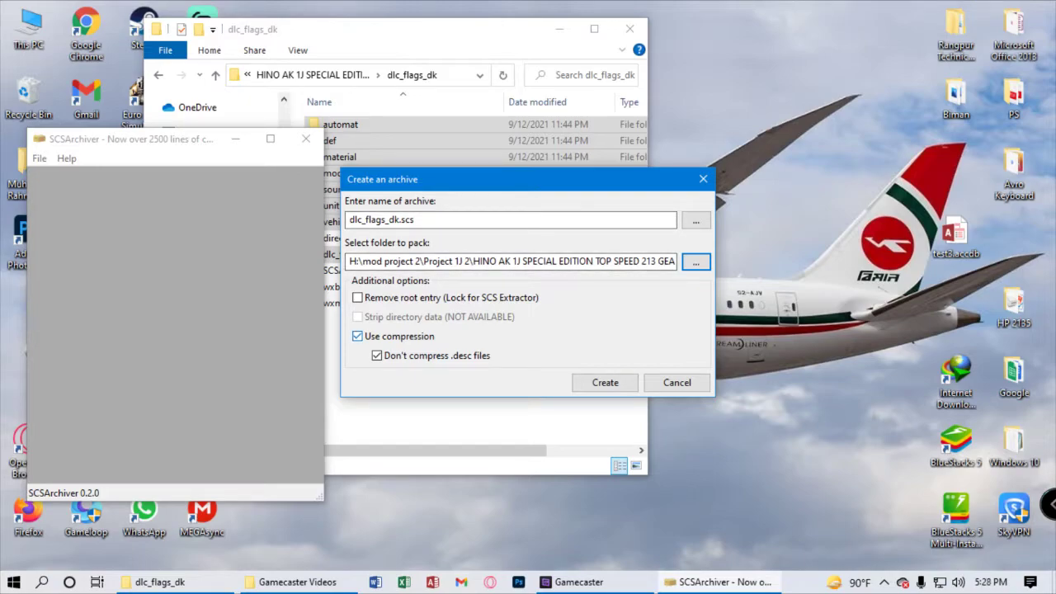
# Create the archive with compression enabled and .desc files left uncompressed, and close SCSArchiver once packing finishes.
pyautogui.click(357, 336)
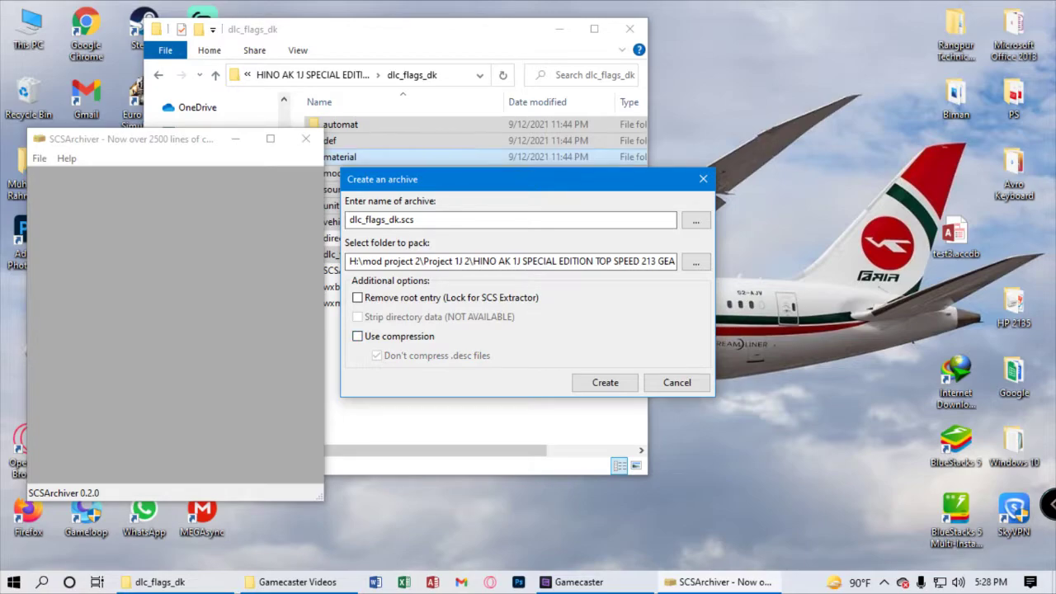
pyautogui.click(357, 336)
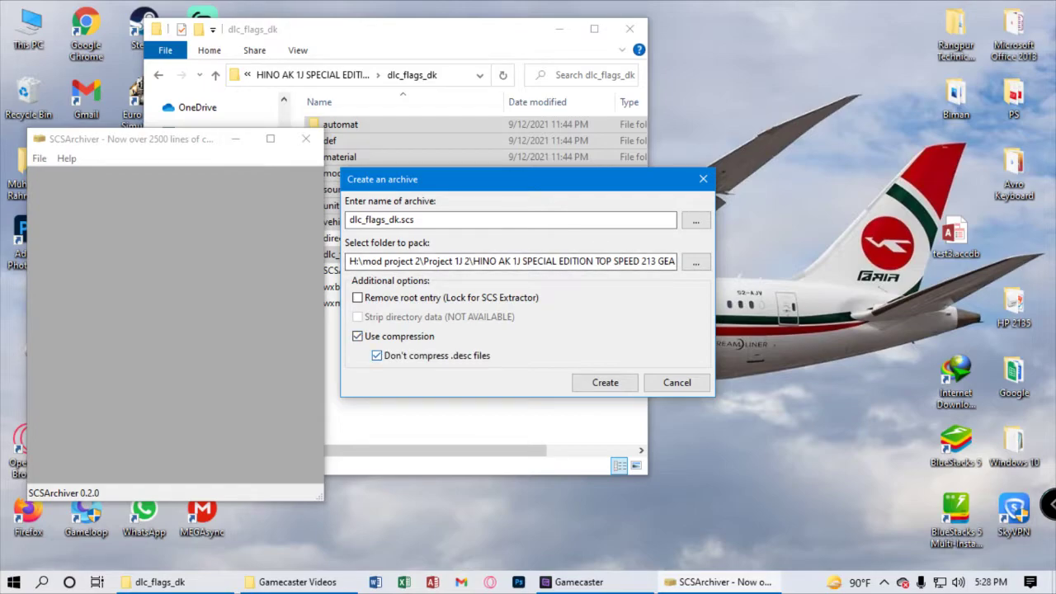
pyautogui.press('Return')
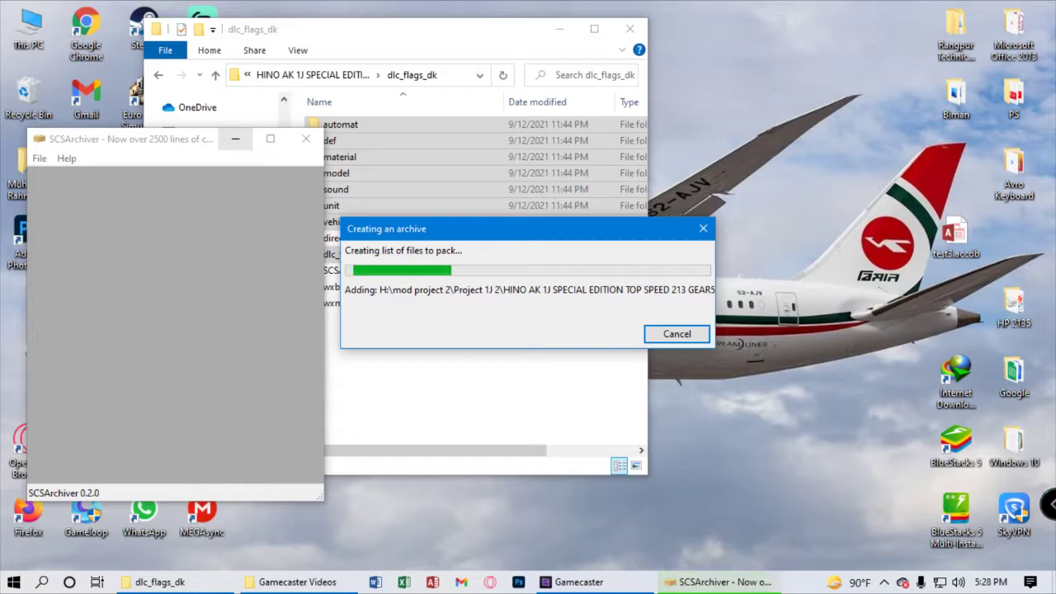
pyautogui.click(235, 138)
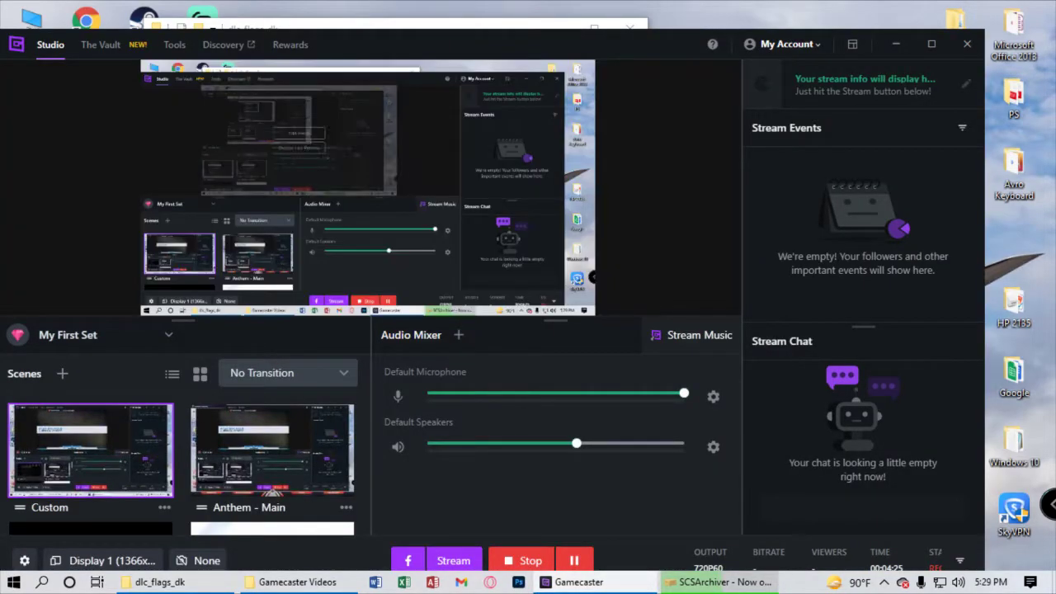
pyautogui.click(896, 44)
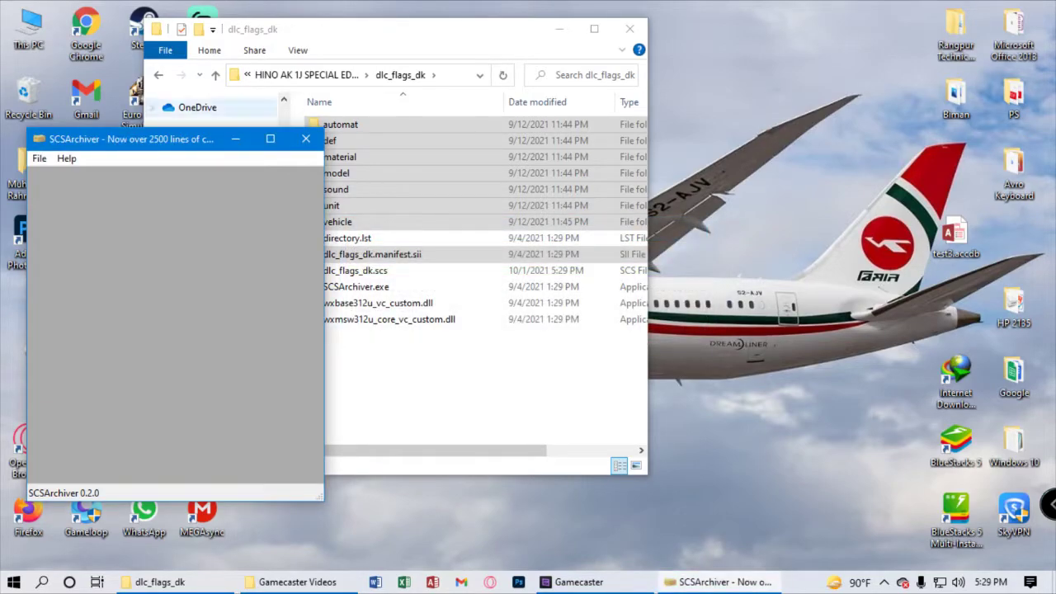
pyautogui.click(306, 139)
# Cut the new dlc_flags_dk.scs and open the Euro Truck Simulator 2 folder inside Ets 2 Multiplayer Pro bd 8.6 on drive H.
pyautogui.click(355, 271)
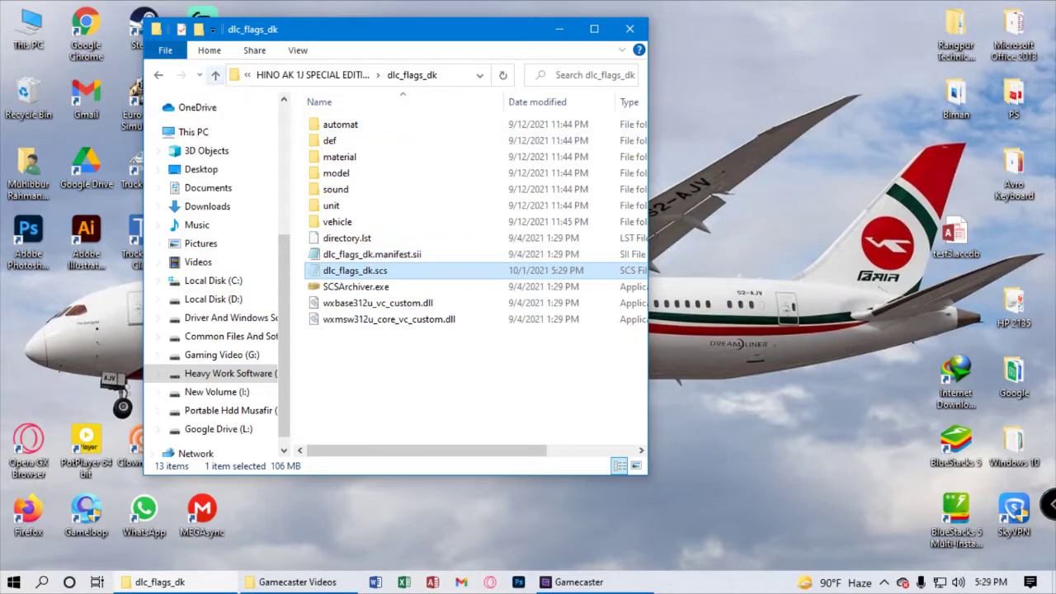
pyautogui.click(215, 74)
pyautogui.click(215, 74)
pyautogui.click(215, 74)
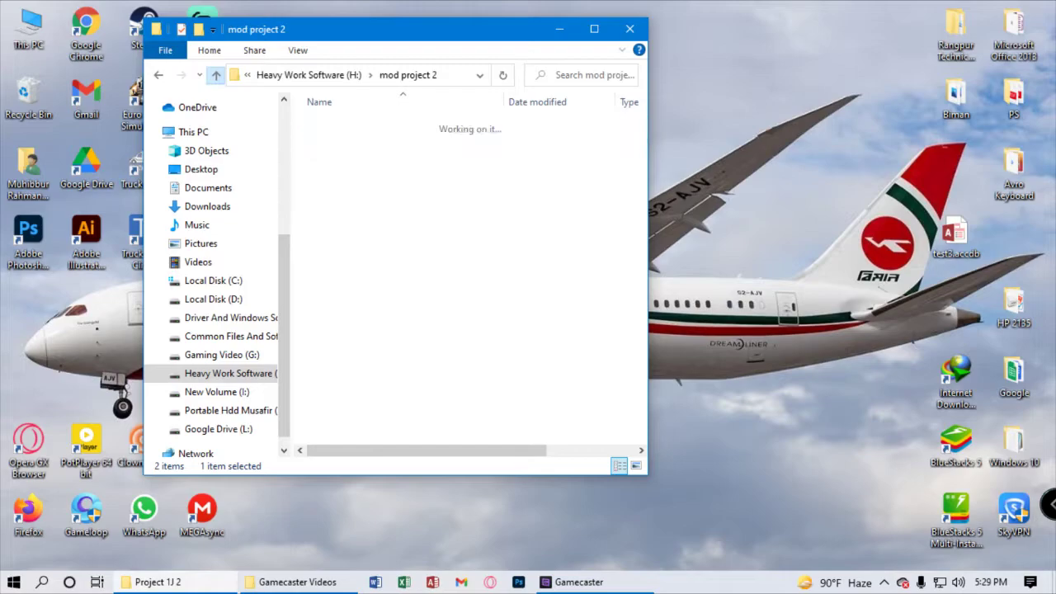
pyautogui.click(216, 75)
pyautogui.click(216, 74)
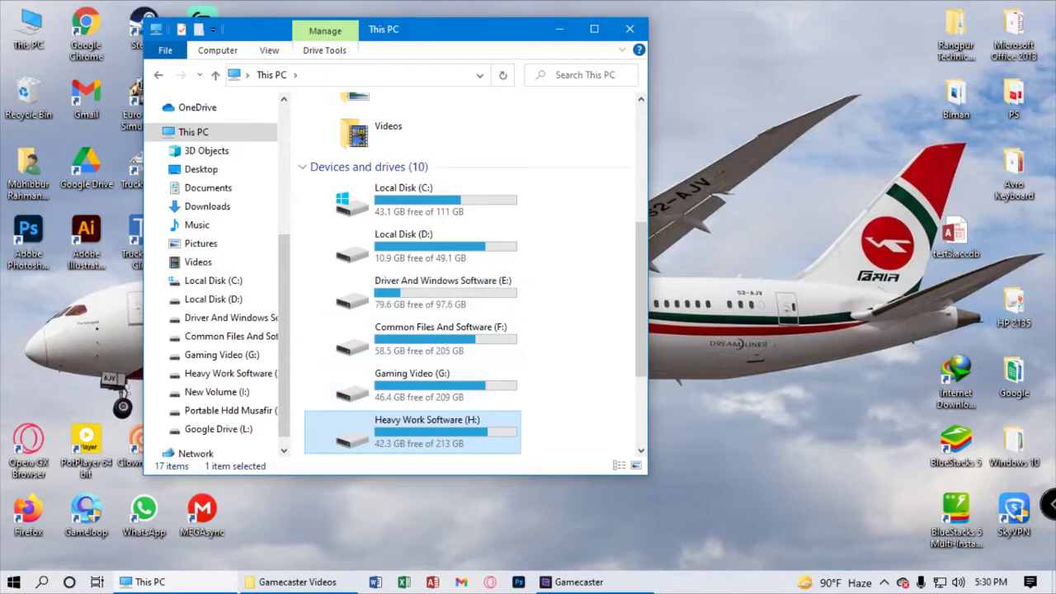
pyautogui.doubleClick(427, 429)
pyautogui.doubleClick(363, 141)
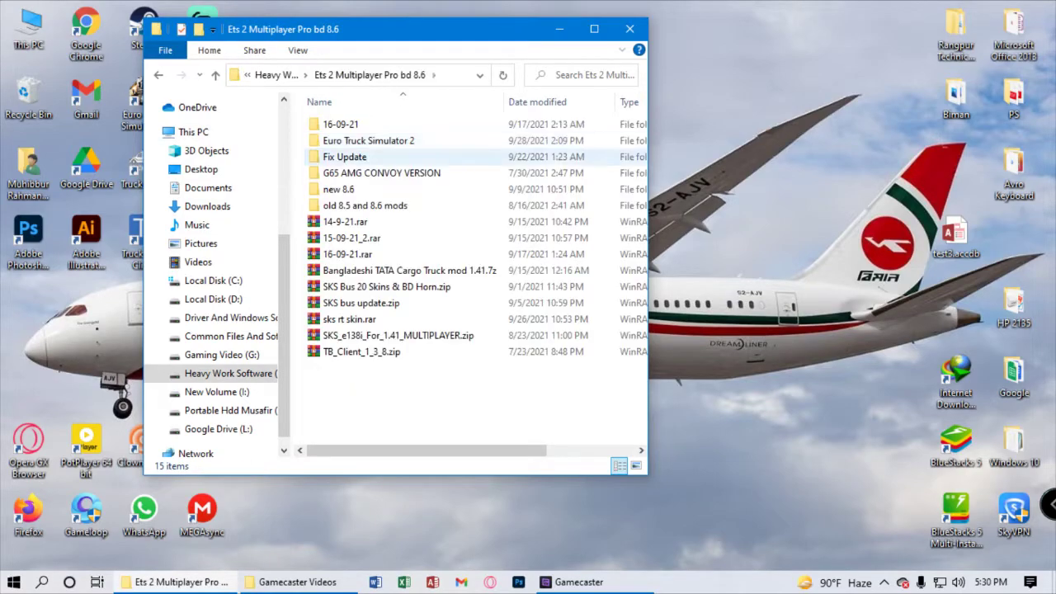
pyautogui.doubleClick(383, 140)
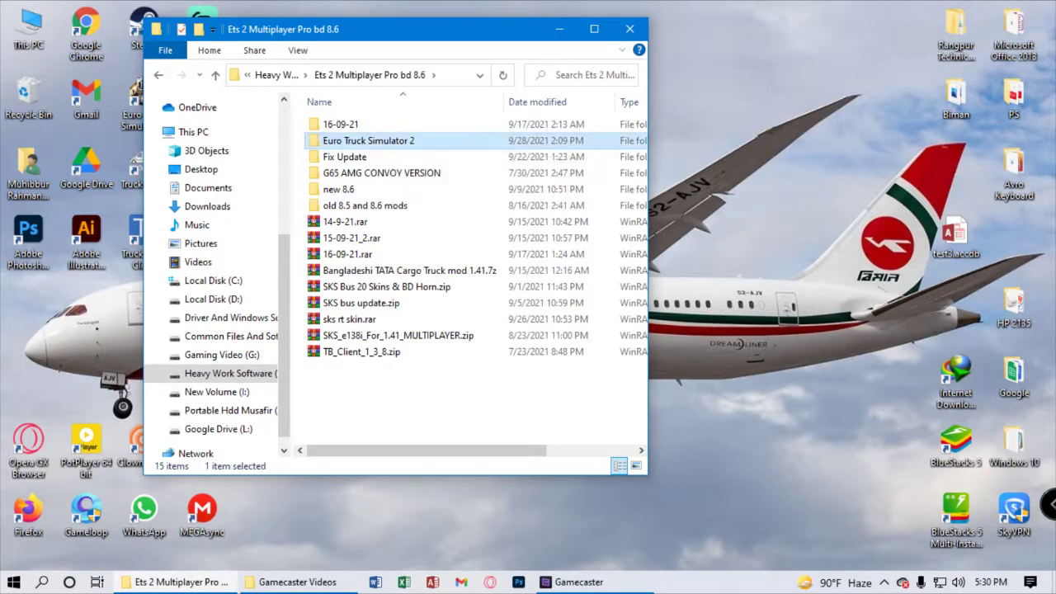
# Back up the game folder's existing dlc_flags_dk.scs by copying it to the desktop.
pyautogui.scroll(-2, 383, 223)
pyautogui.scroll(-9, 346, 231)
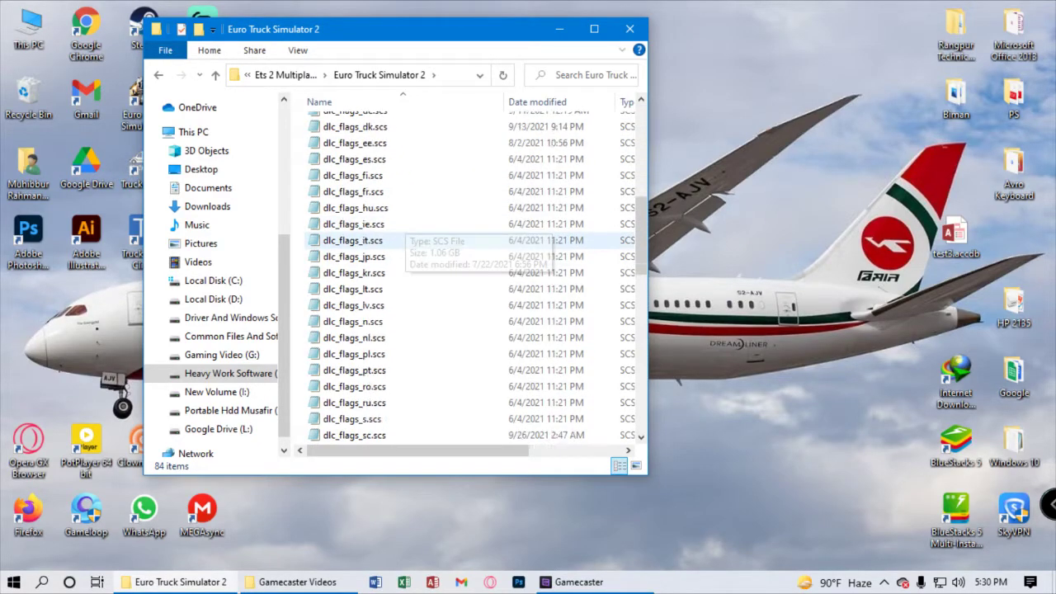
pyautogui.scroll(-9, 388, 321)
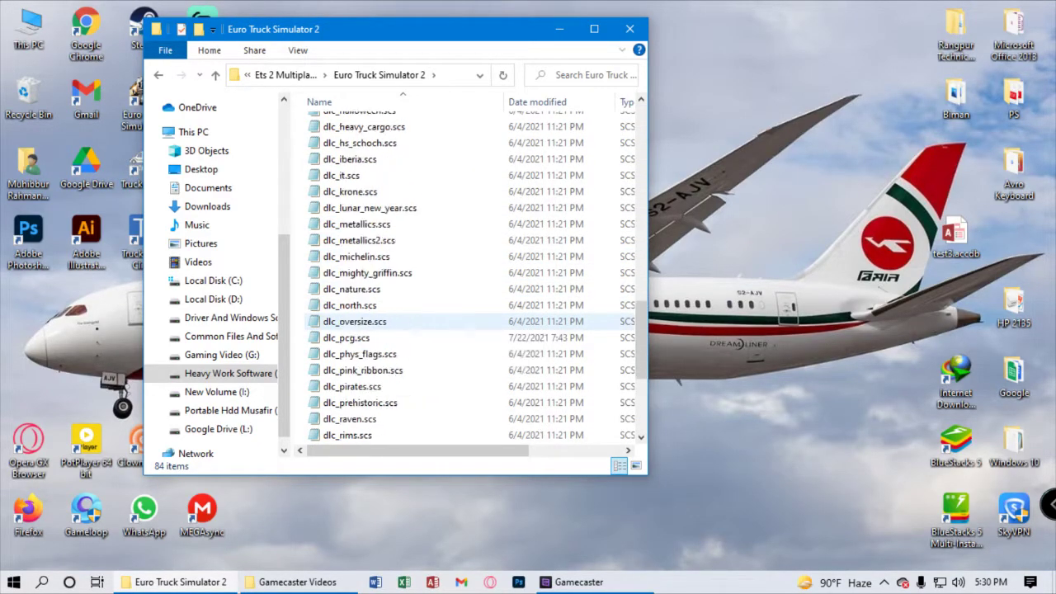
pyautogui.scroll(9, 387, 322)
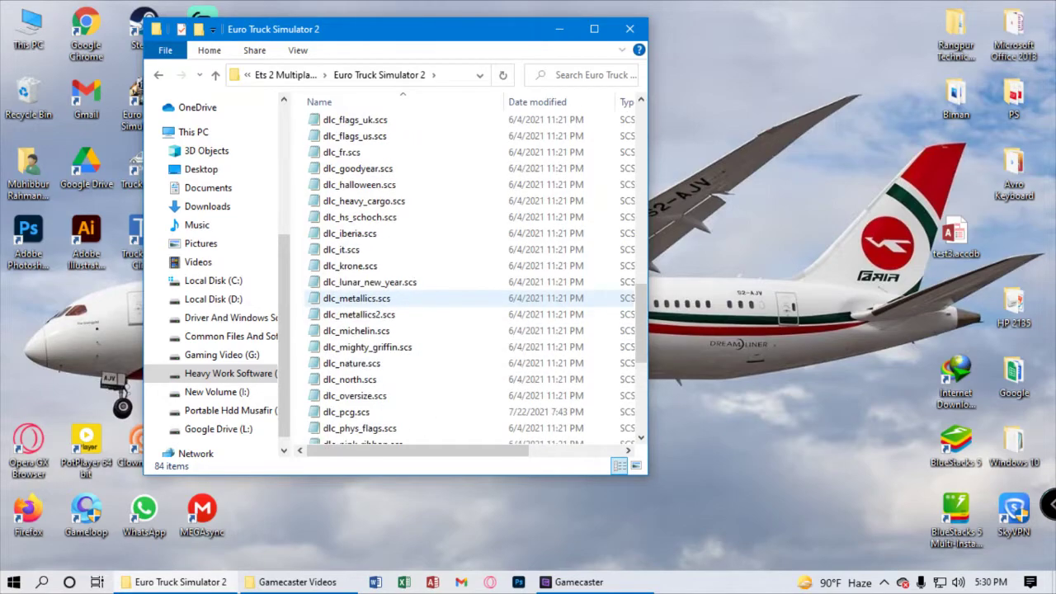
pyautogui.scroll(5, 384, 298)
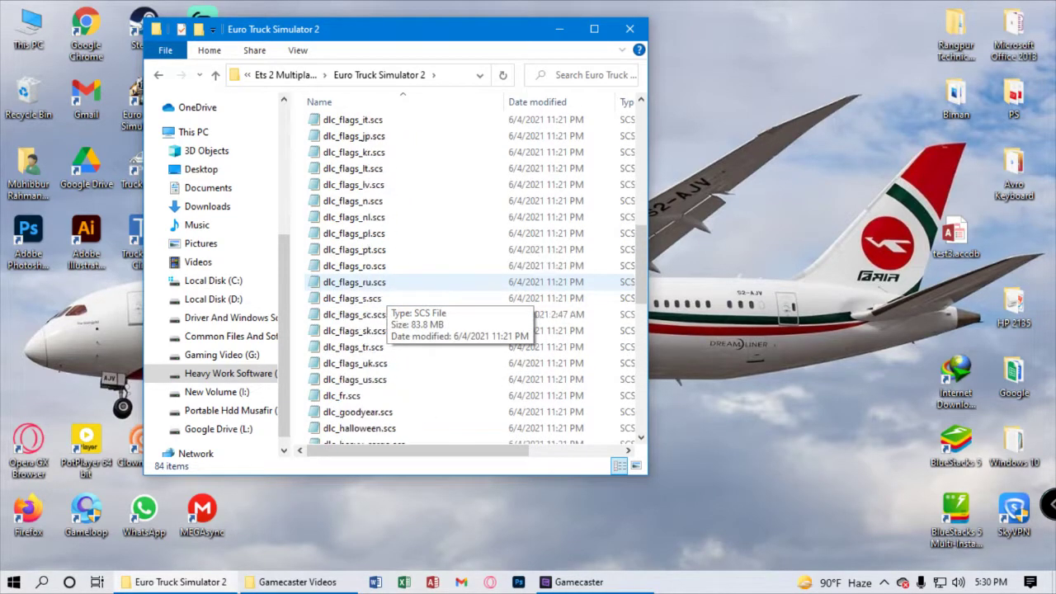
pyautogui.scroll(1, 384, 298)
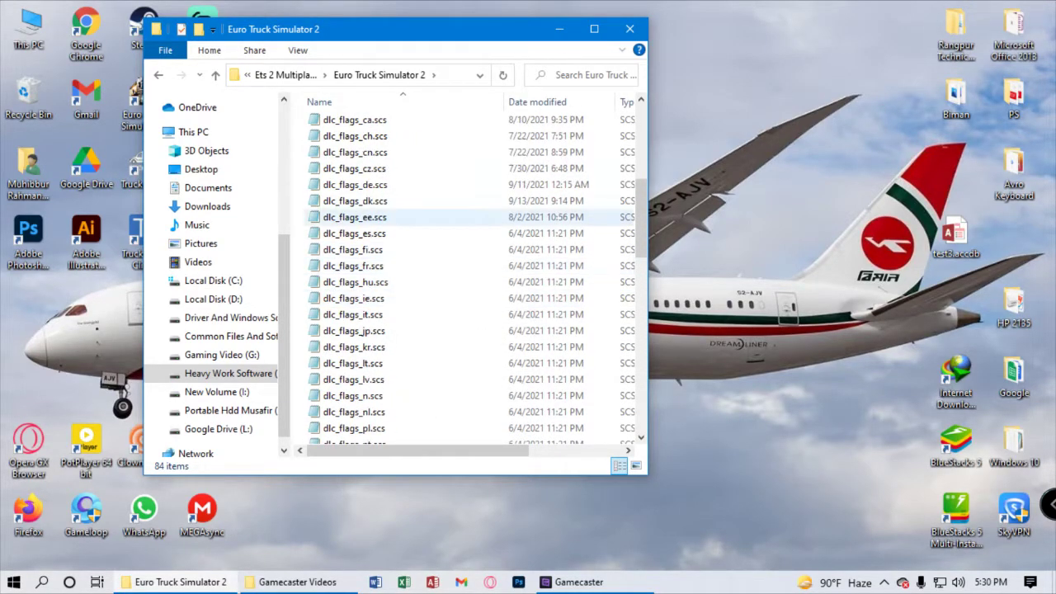
pyautogui.click(355, 200)
pyautogui.moveTo(355, 200); pyautogui.dragTo(47, 356)
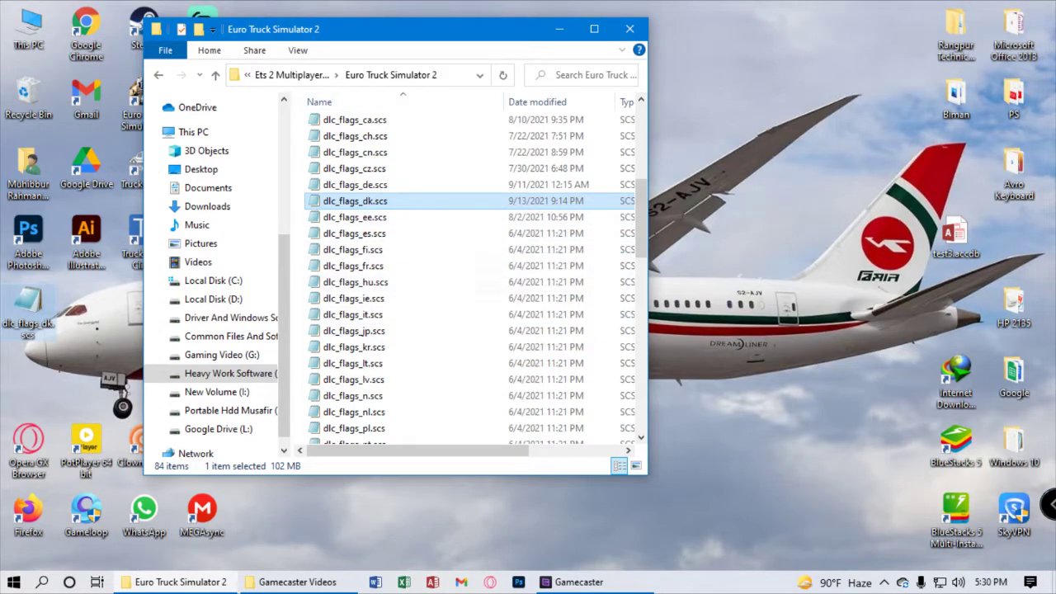
# Paste the repacked dlc_flags_dk.scs into the Euro Truck Simulator 2 folder, replacing the existing file.
pyautogui.hotkey('ctrl', 'v')
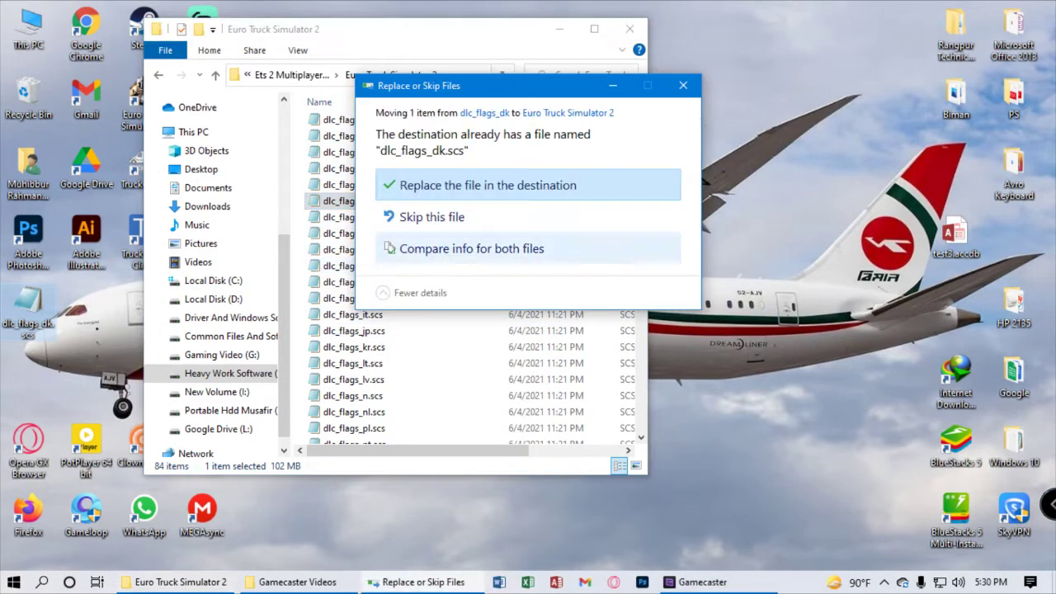
pyautogui.click(488, 185)
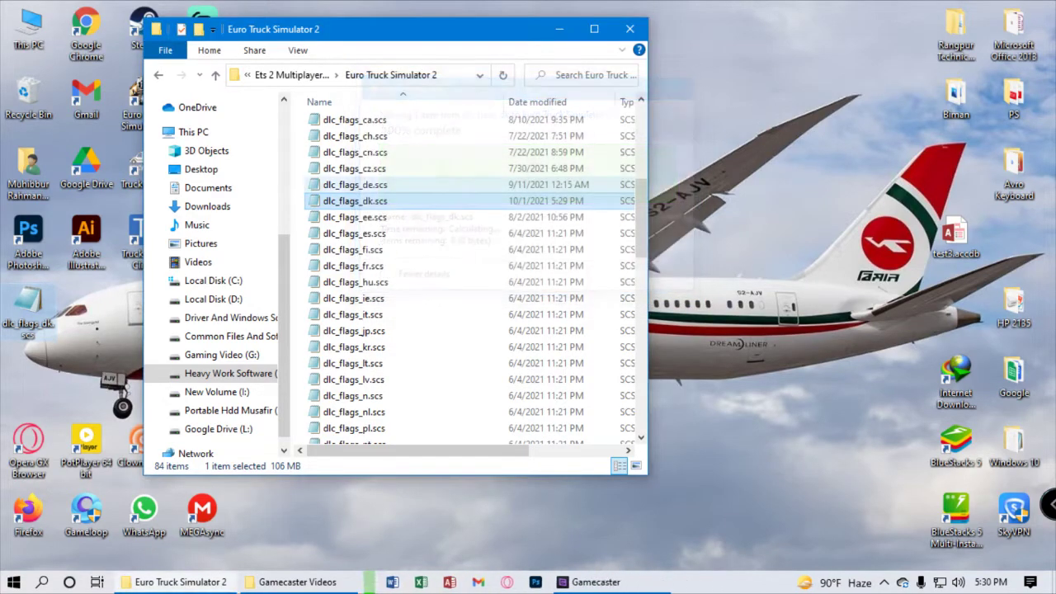
pyautogui.scroll(3, 446, 247)
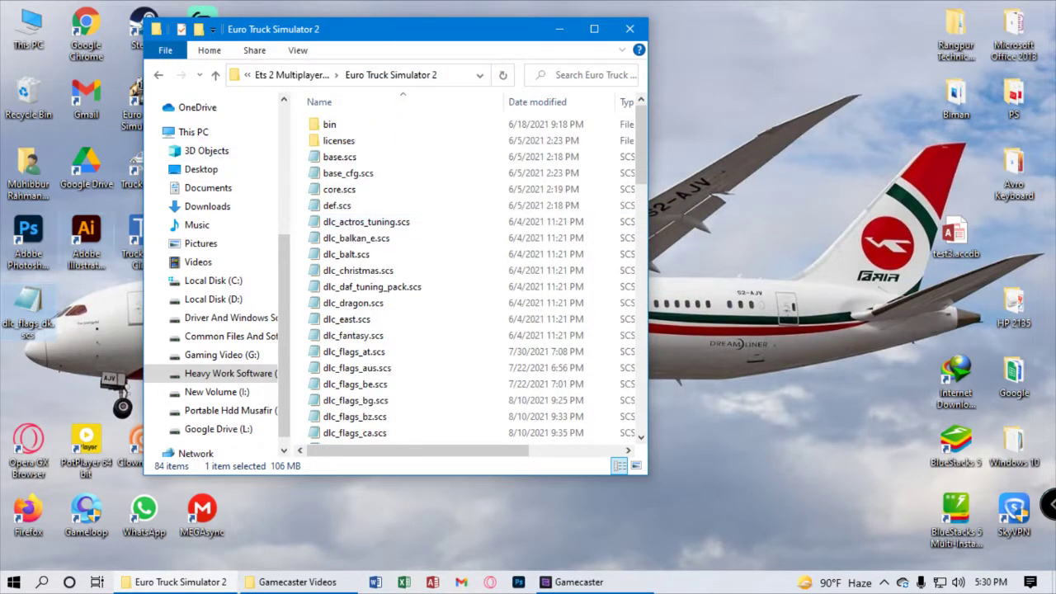
# Open the win_x64 folder inside bin and launch eurotrucks2.exe.
pyautogui.moveTo(304, 35); pyautogui.dragTo(329, 53)
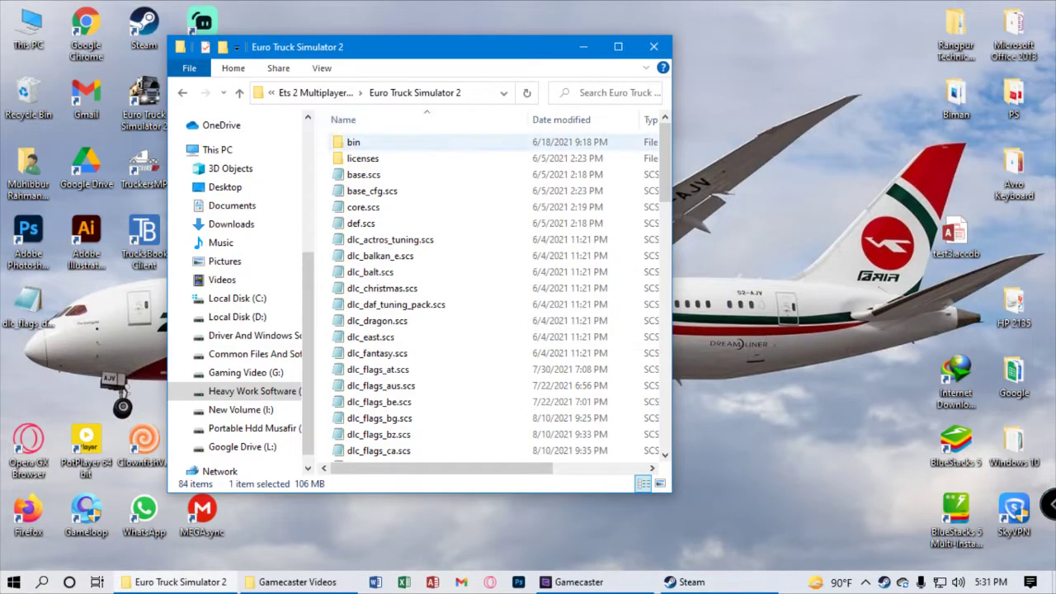
pyautogui.doubleClick(354, 142)
pyautogui.doubleClick(360, 141)
pyautogui.doubleClick(353, 142)
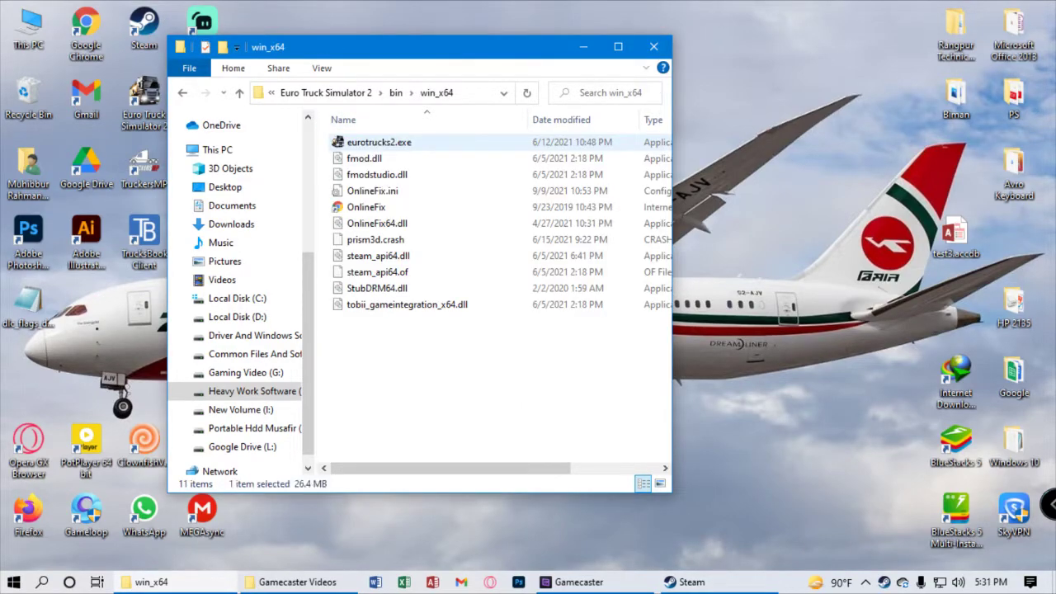
pyautogui.click(379, 142)
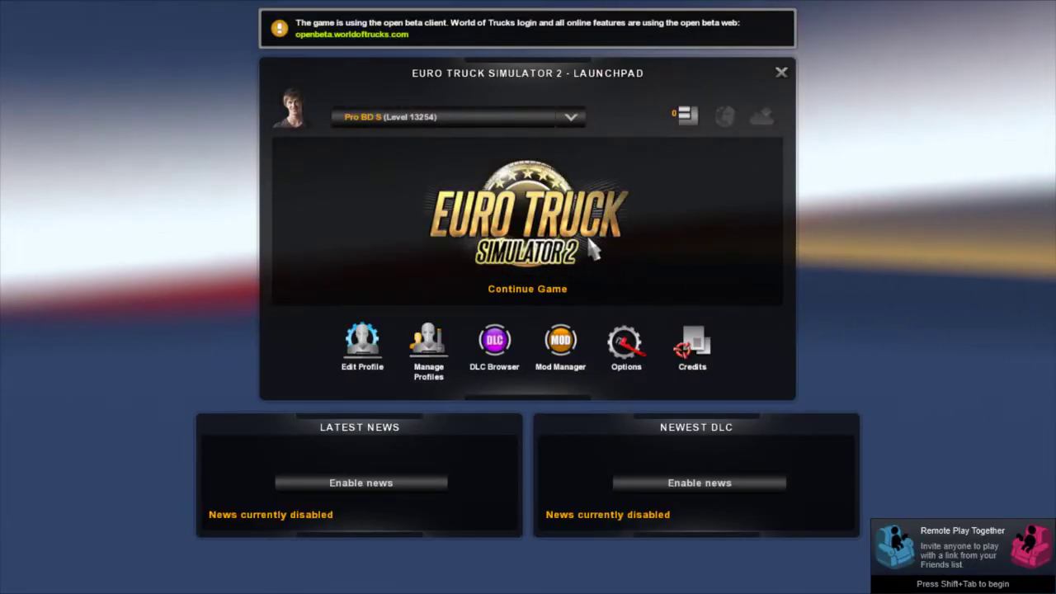
# Continue the game with the selected profile, minimize Gamecaster and return to the Euro Truck Simulator 2 window.
pyautogui.click(533, 230)
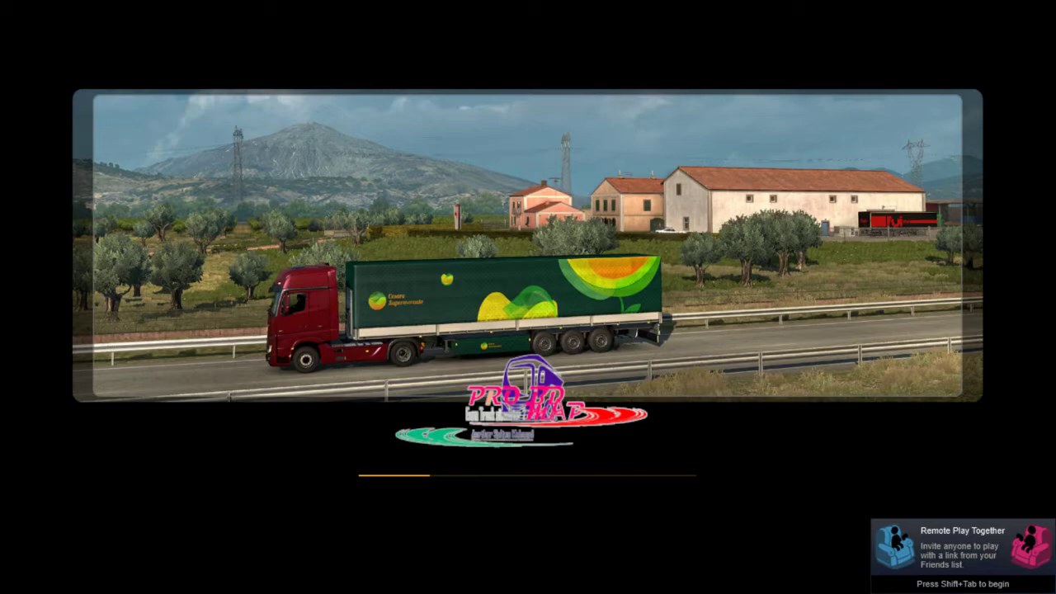
pyautogui.hotkey('alt', 'Tab')
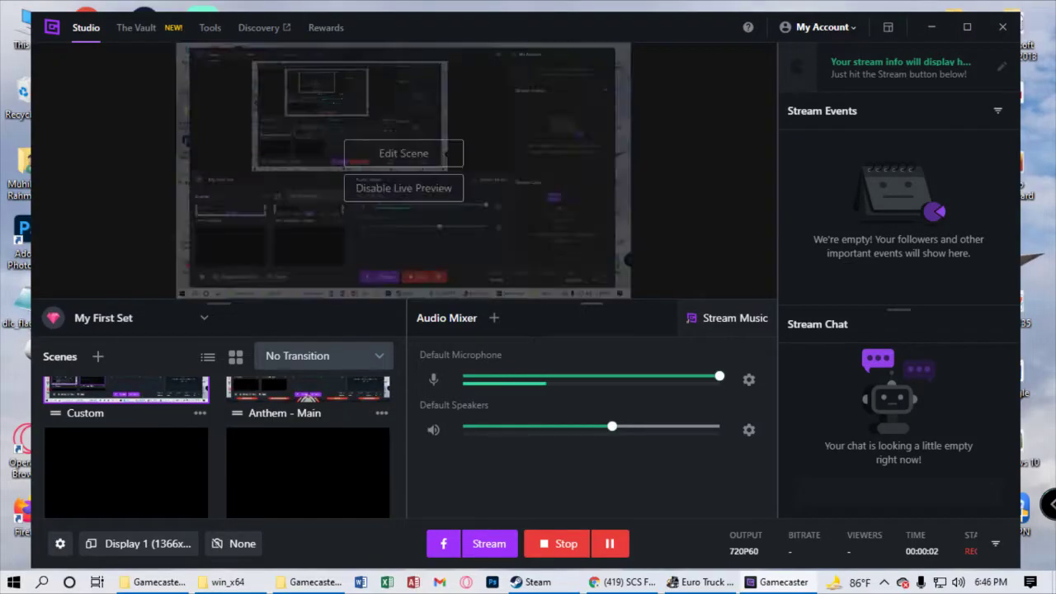
pyautogui.click(932, 26)
pyautogui.click(702, 581)
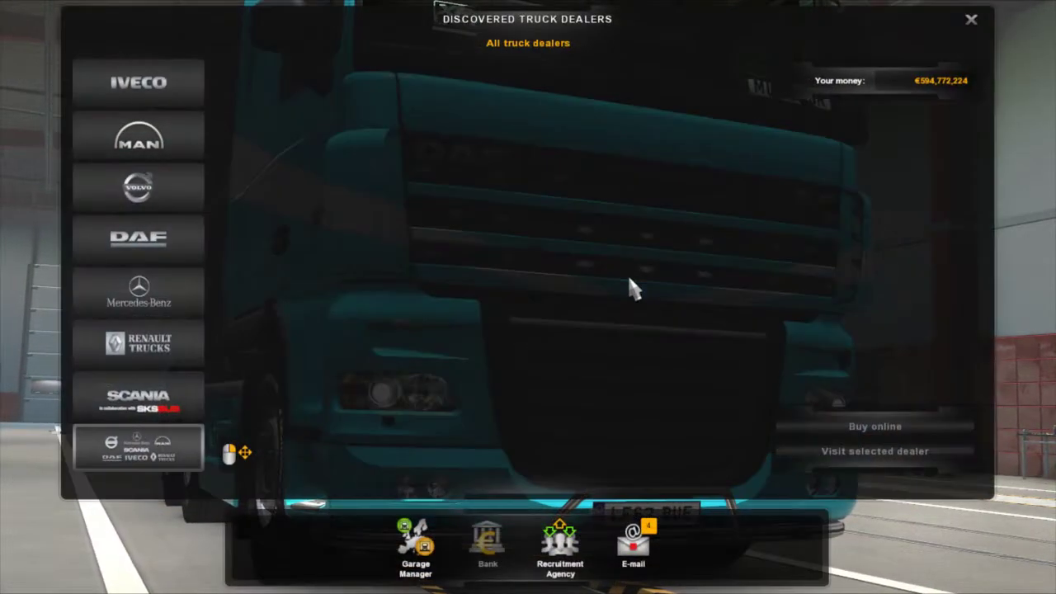
# Select the MAN truck dealer in chittagong on the dealer map and travel there to visit it.
pyautogui.click(154, 148)
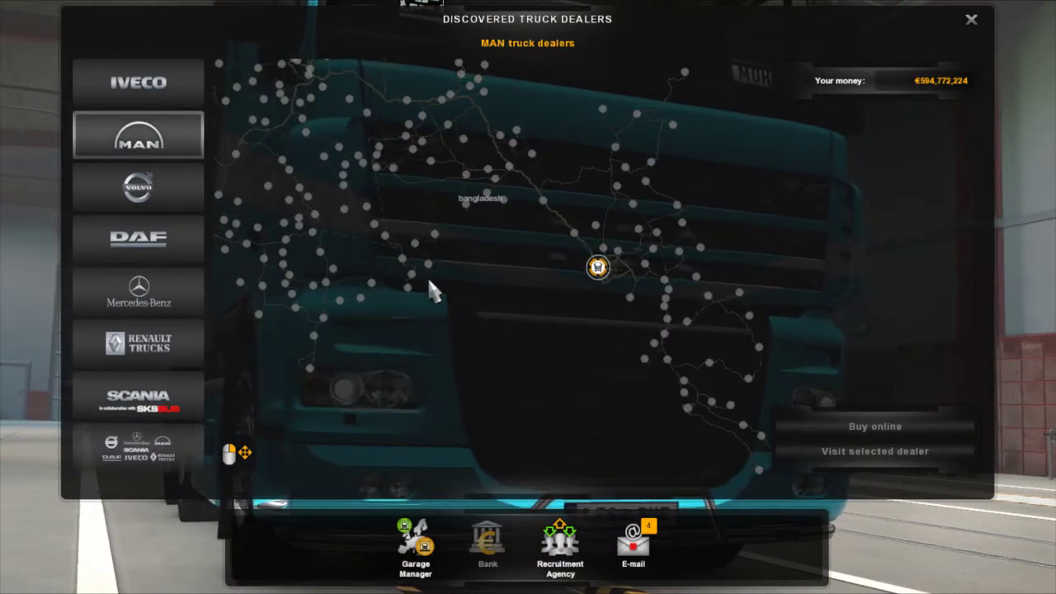
pyautogui.click(595, 268)
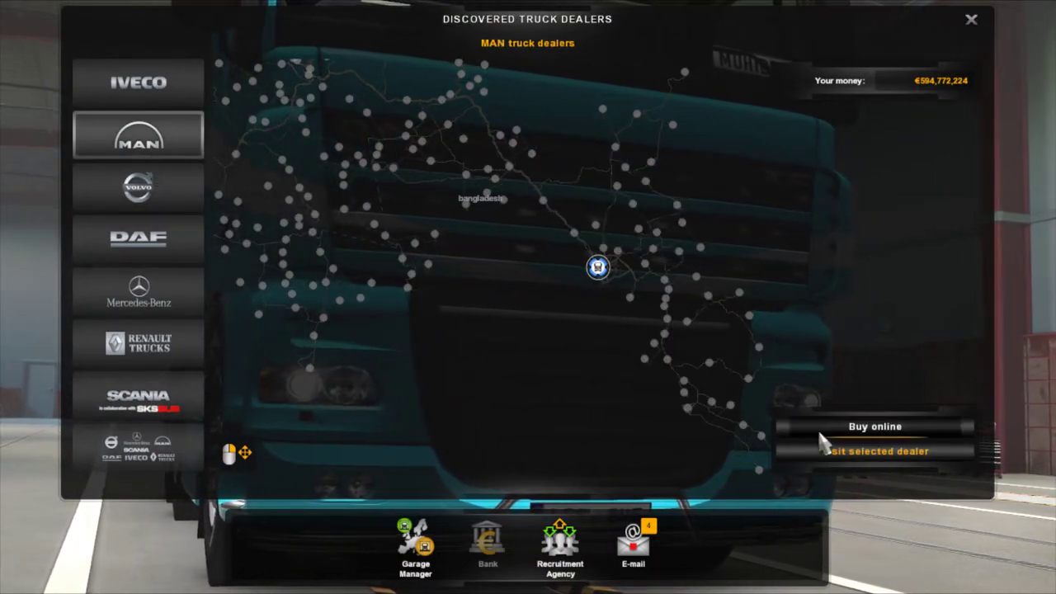
pyautogui.click(831, 456)
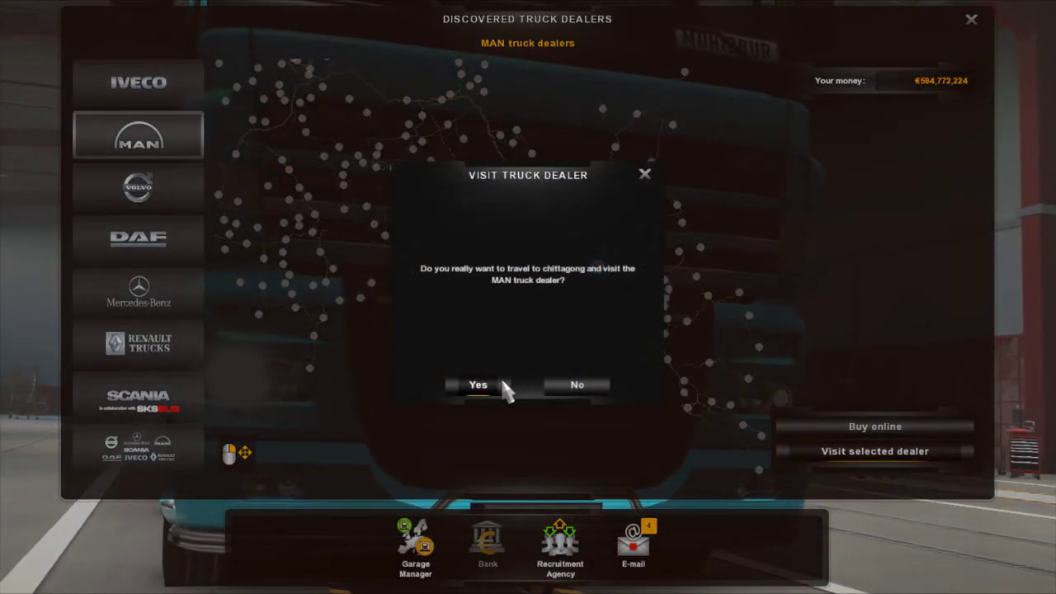
pyautogui.click(606, 385)
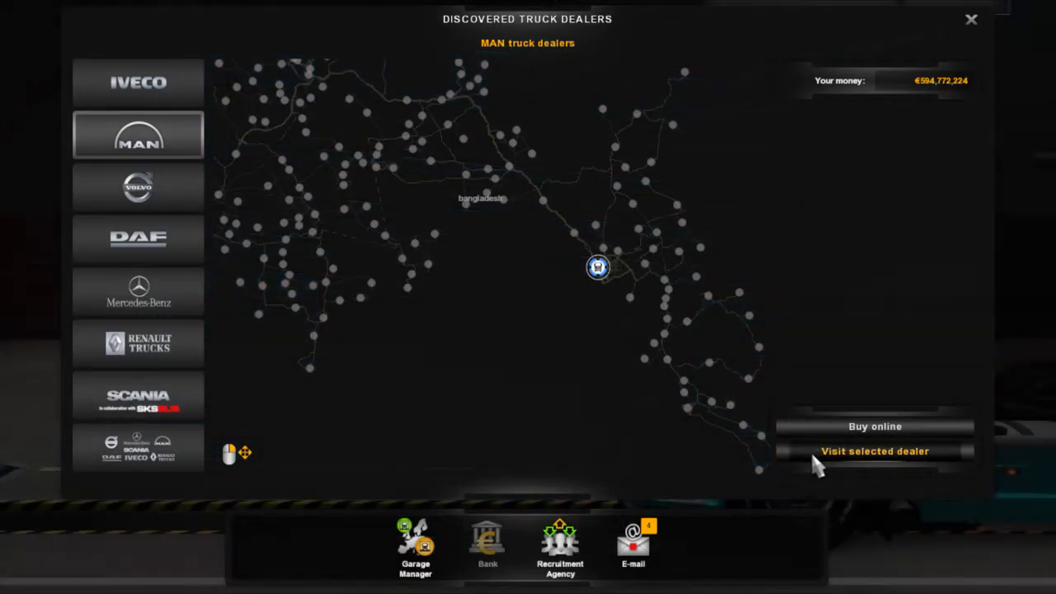
pyautogui.click(811, 450)
pyautogui.click(471, 386)
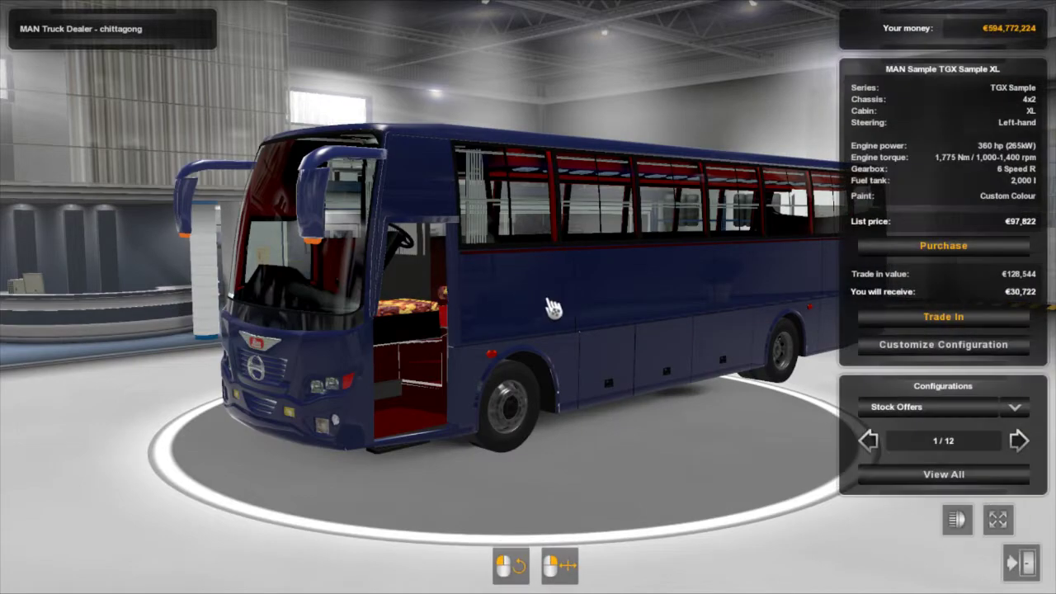
# Browse the dealer's stock offers to the Hino AK series bus and rotate it to examine its side and engine specifications.
pyautogui.click(1016, 443)
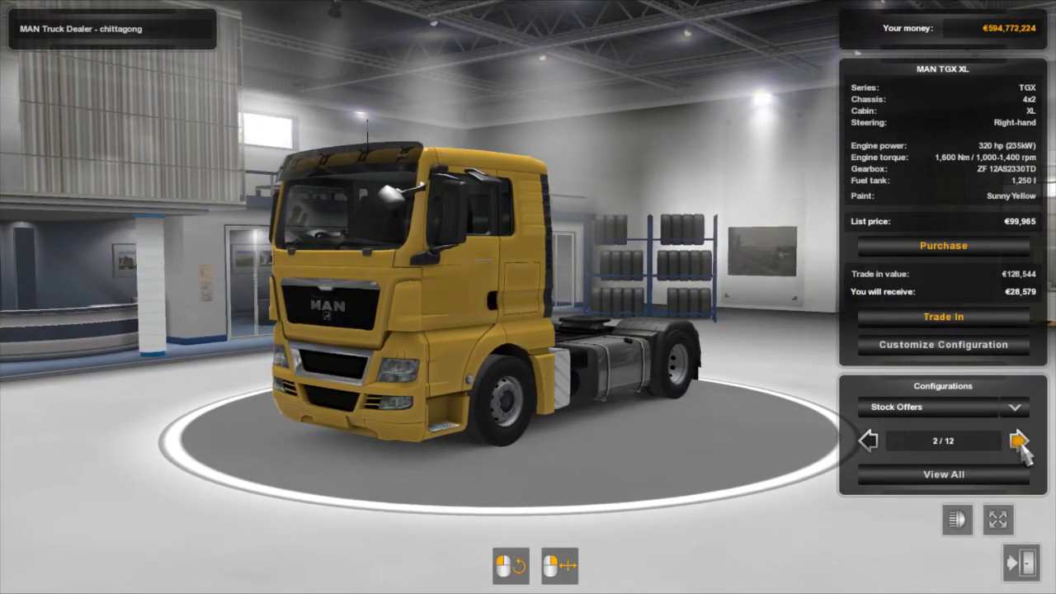
pyautogui.click(1019, 443)
pyautogui.moveTo(371, 213); pyautogui.dragTo(264, 216)
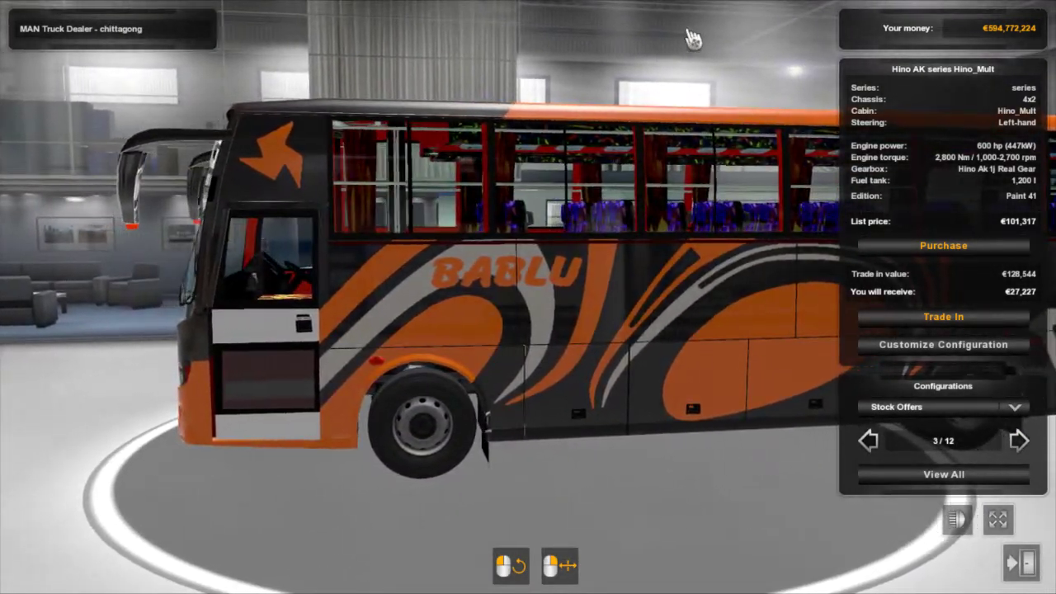